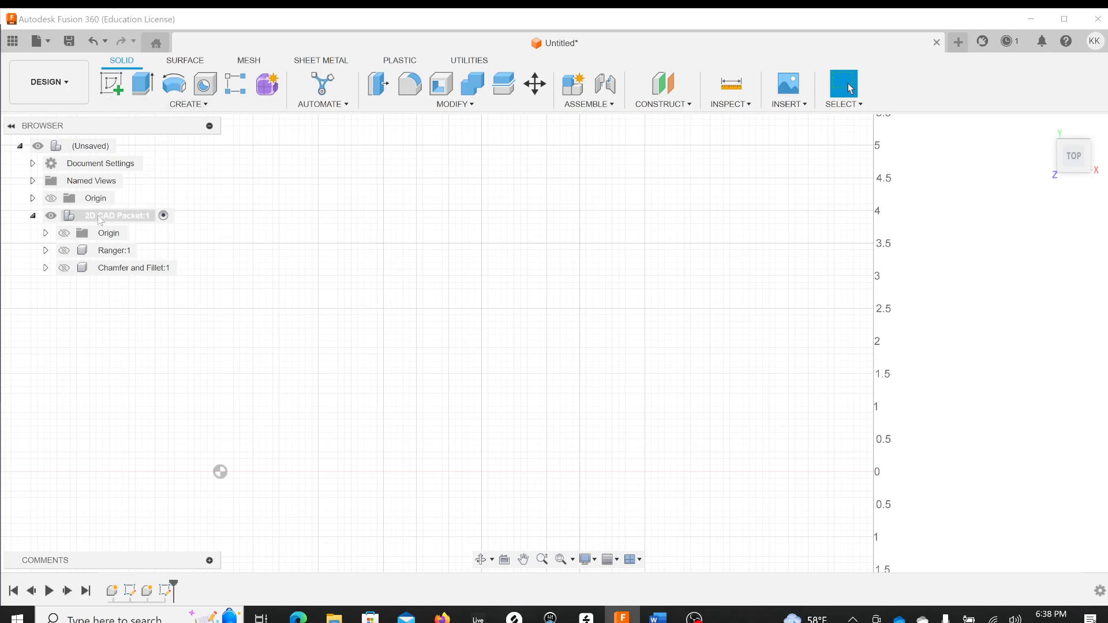
Create an internal standard component named Bear inside the 2D CAD Packet component.
left_click(127, 219)
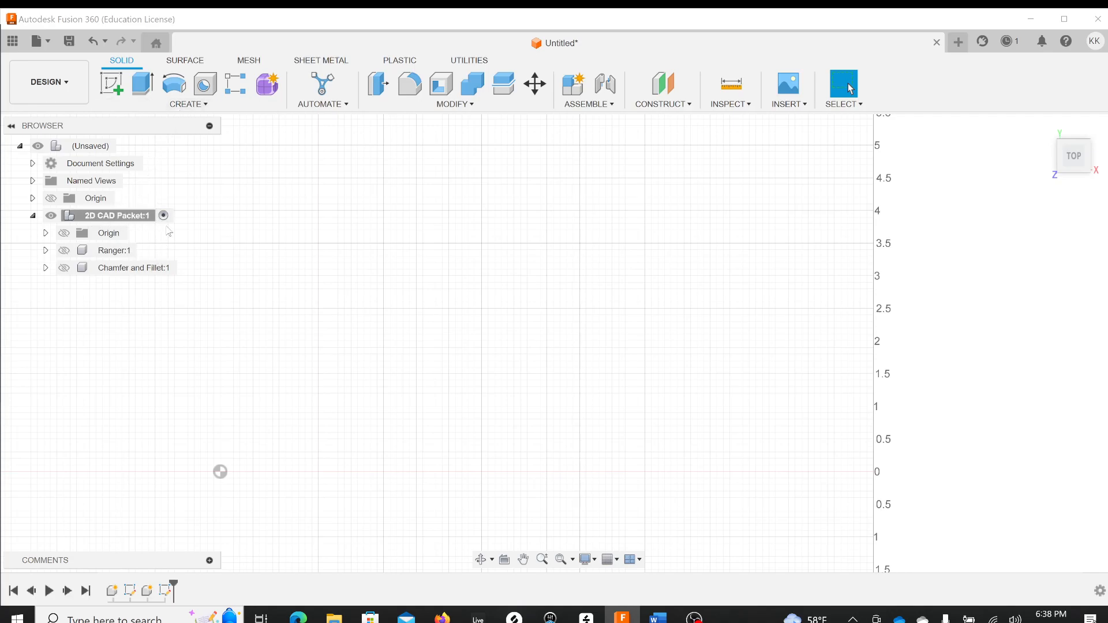
left_click(162, 217)
left_click(189, 103)
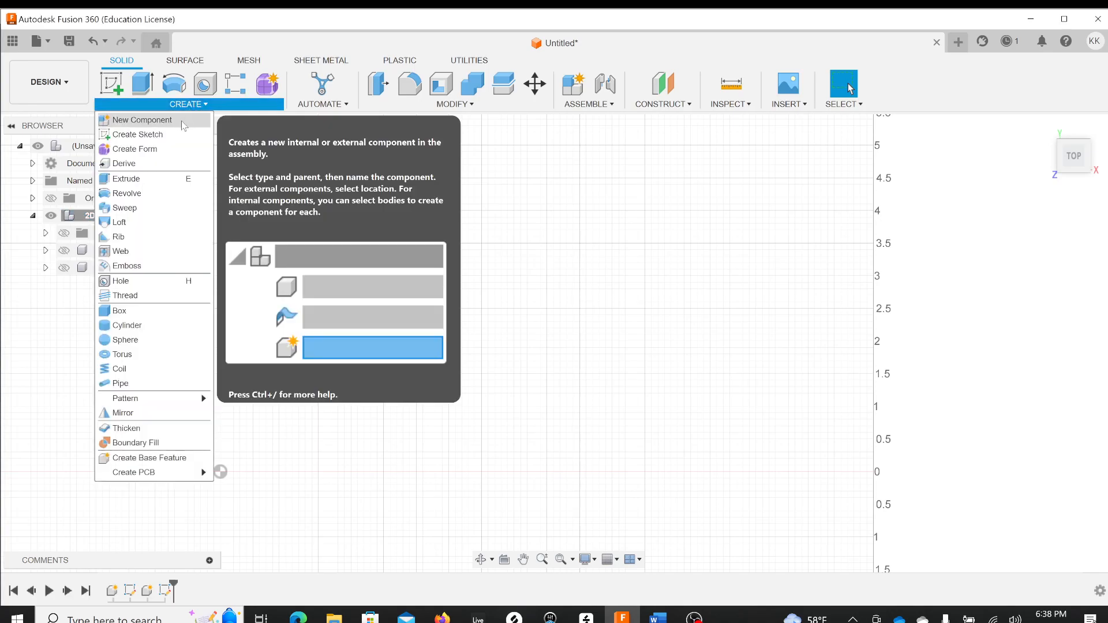
left_click(184, 123)
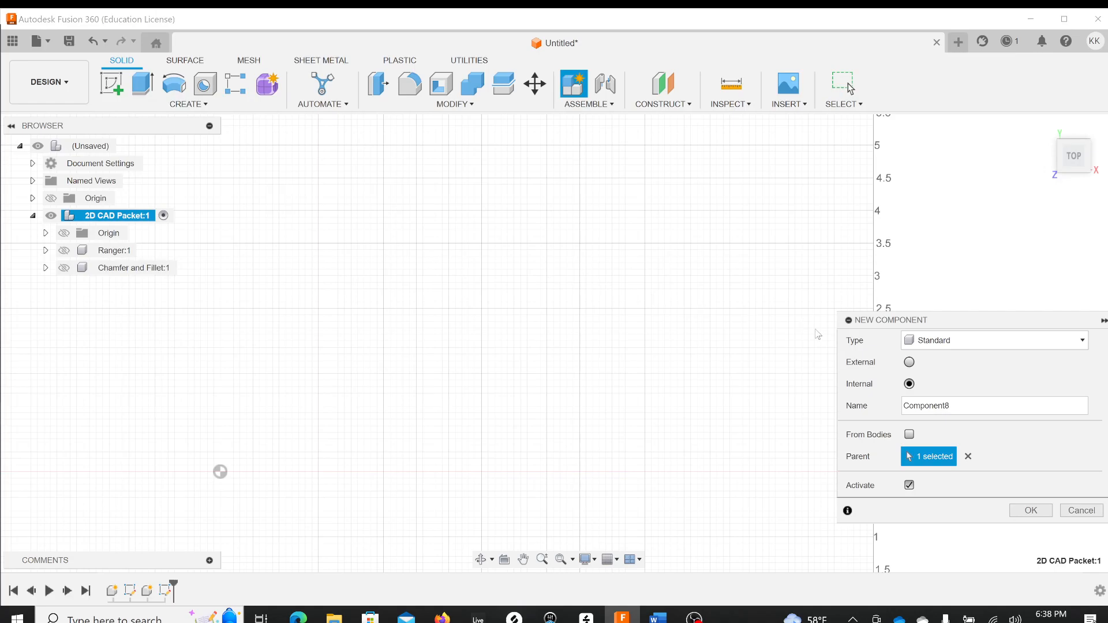
double_click(959, 412)
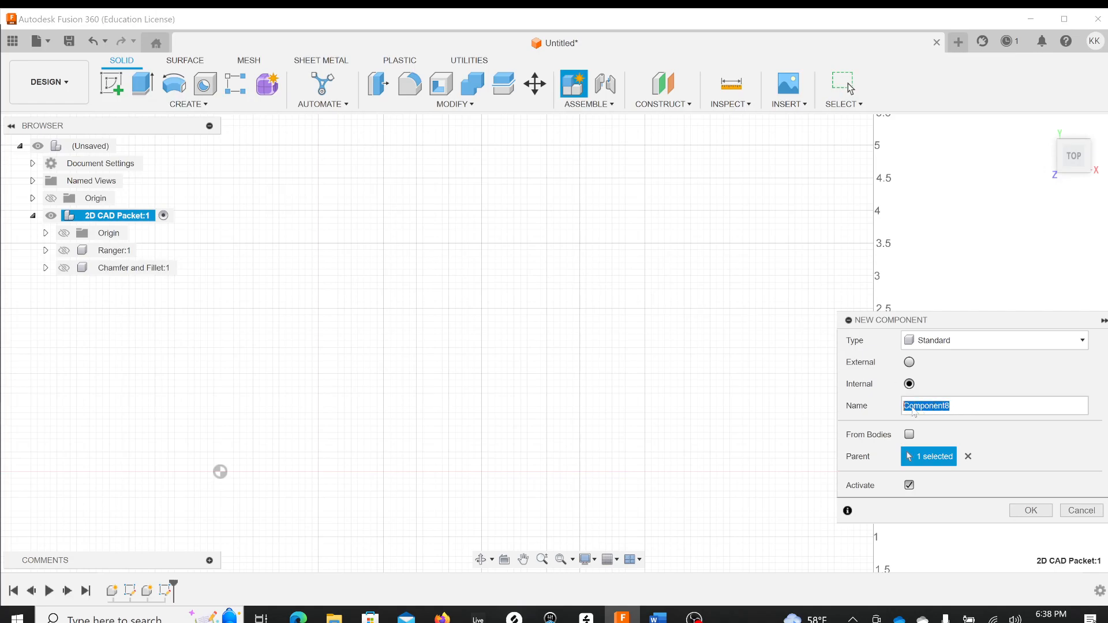
type("Bear")
key("Return")
Check the BEAR drawing in the Word packet and start a sketch in the Bear component on the plane facing the top view.
key("alt+Tab")
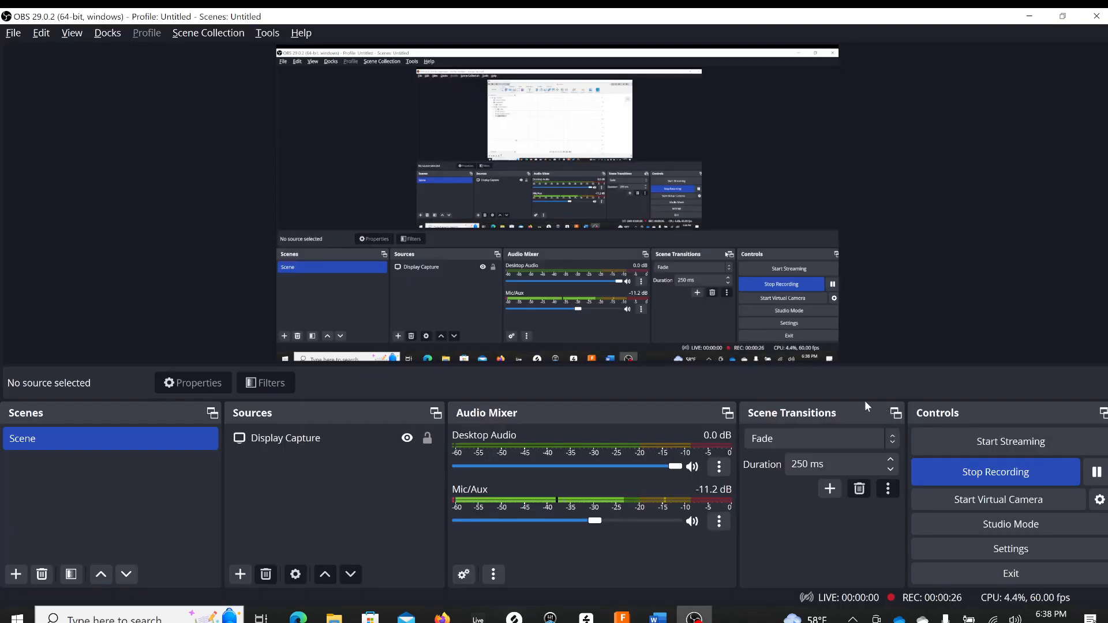
key("alt+Tab")
key("alt+Tab")
key("alt+Tab")
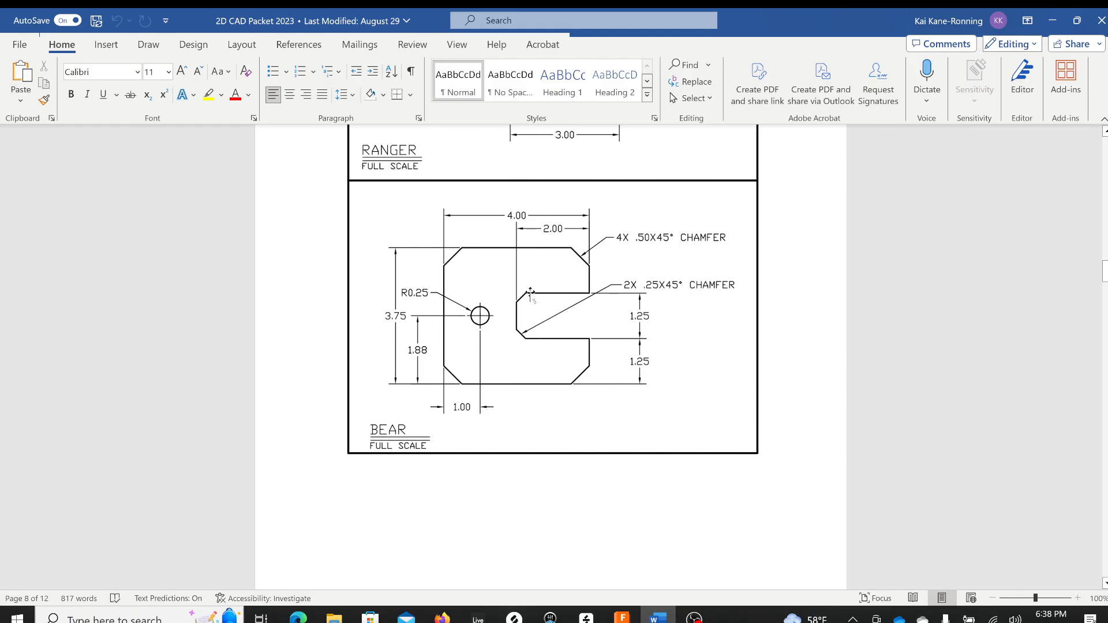
key("alt+Tab")
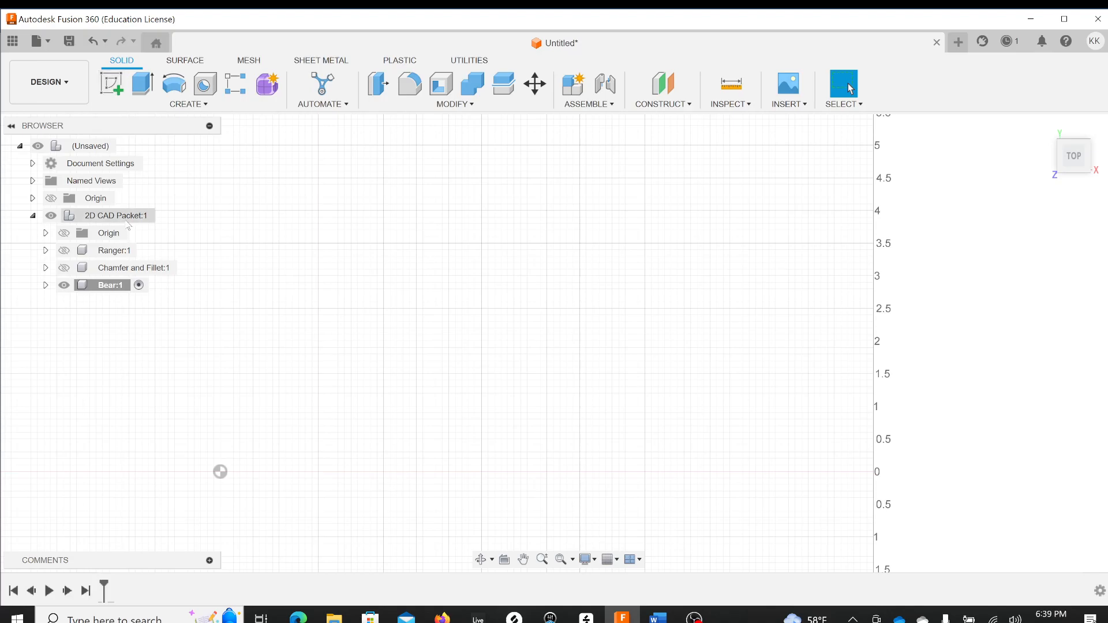
left_click(138, 287)
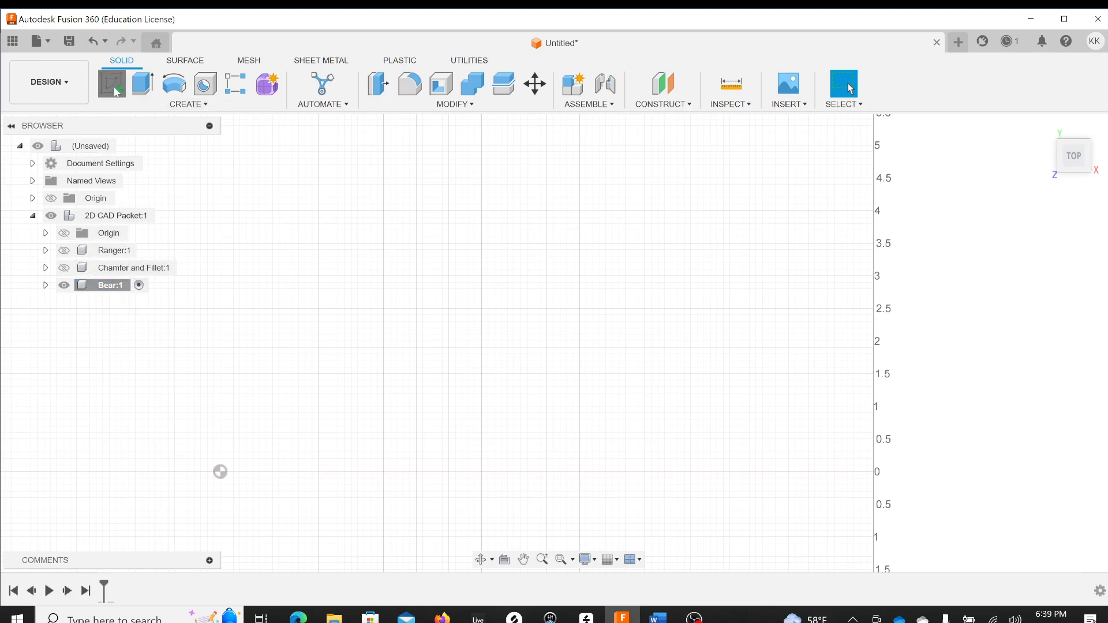
left_click(115, 91)
left_click(266, 427)
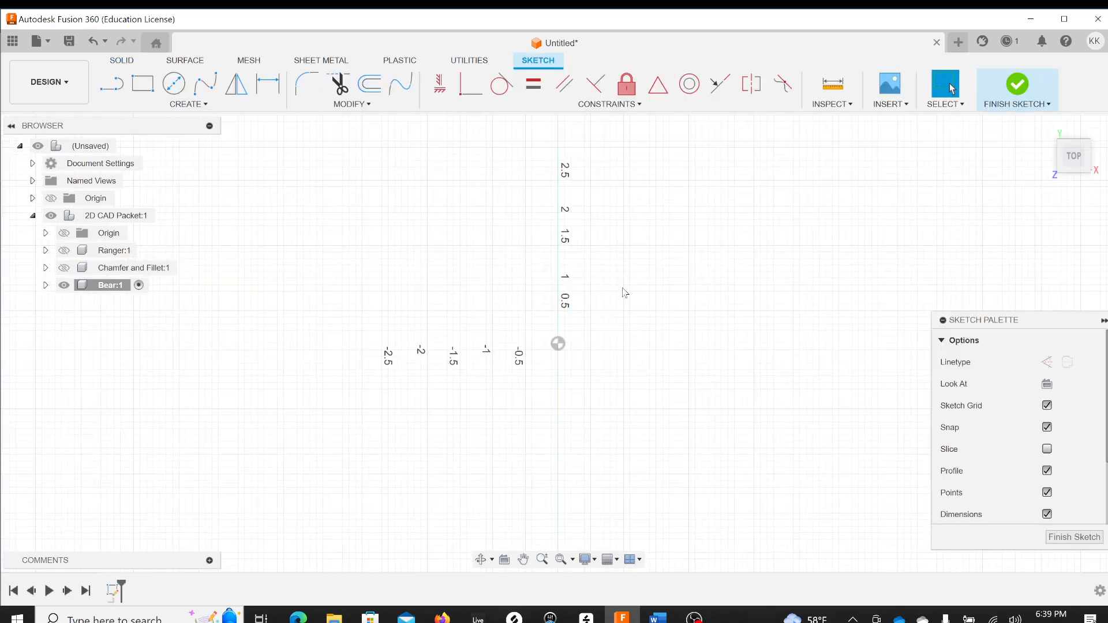
Draw a two-point rectangle from the origin, 4 in wide and 3.75 in high, checking the sizes against the BEAR drawing.
mouse_move(625, 286)
middle_mouse_down()
mouse_move(535, 348)
mouse_move(445, 364)
middle_mouse_up()
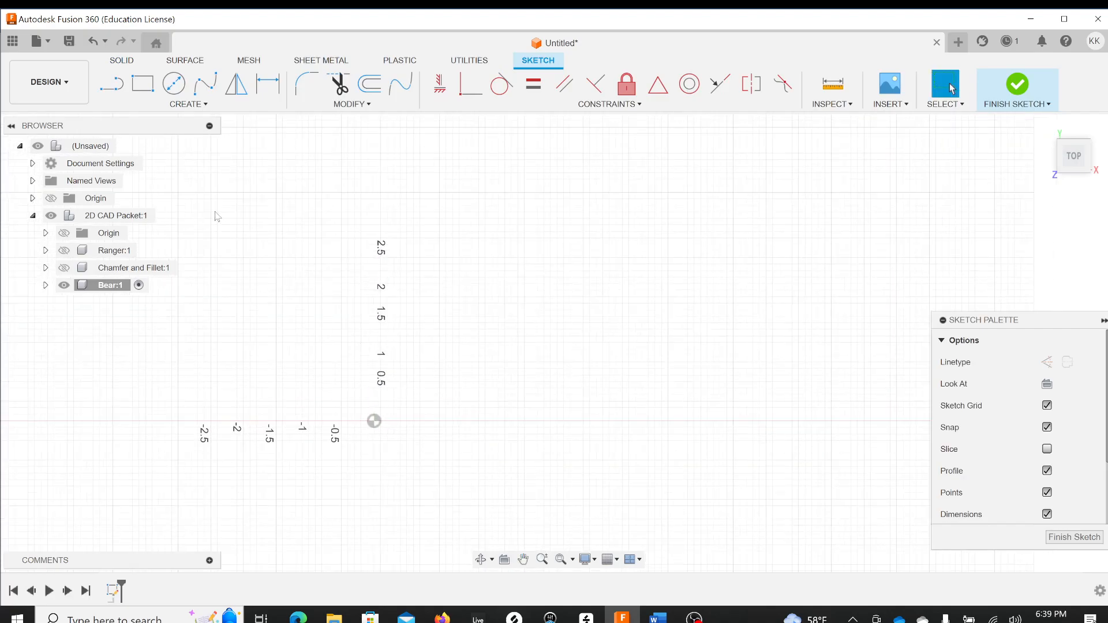
left_click(140, 86)
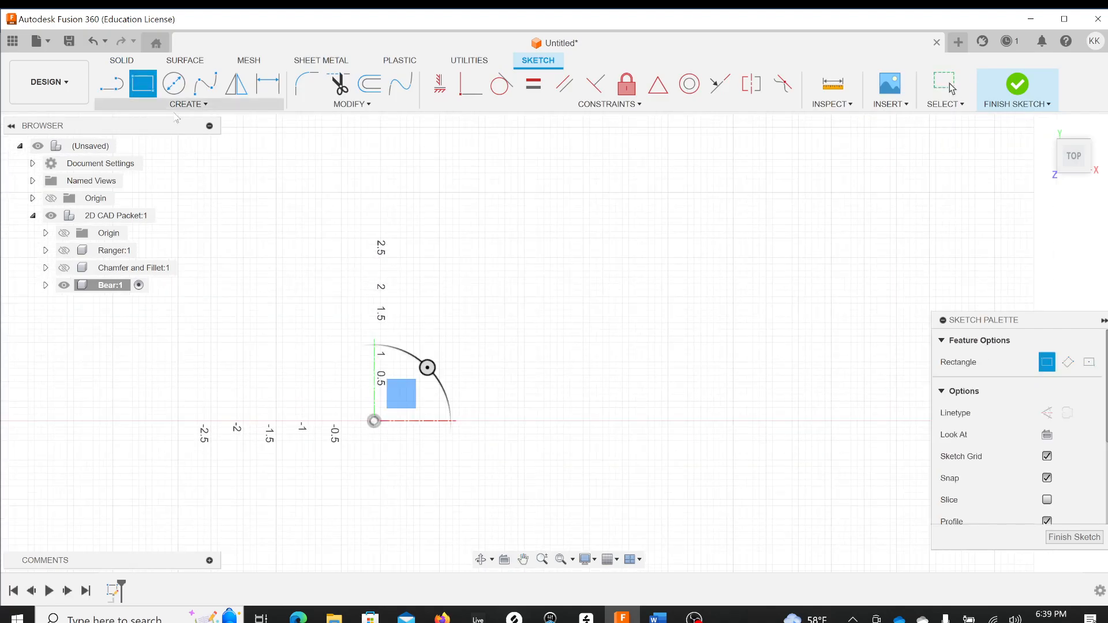
left_click(375, 422)
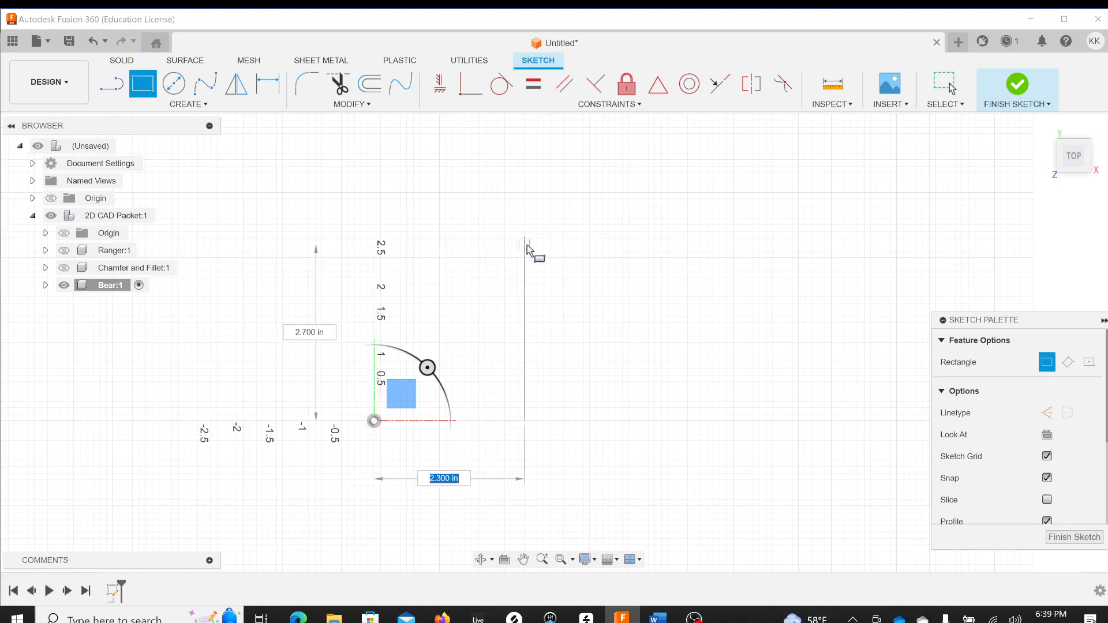
key("alt+Tab")
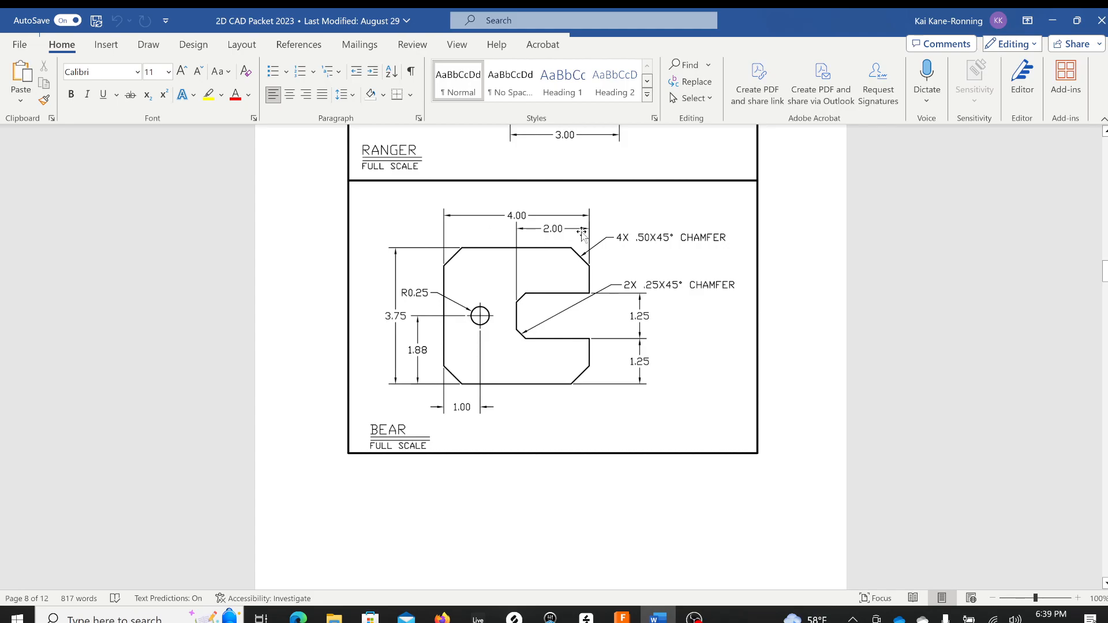
key("alt+Tab")
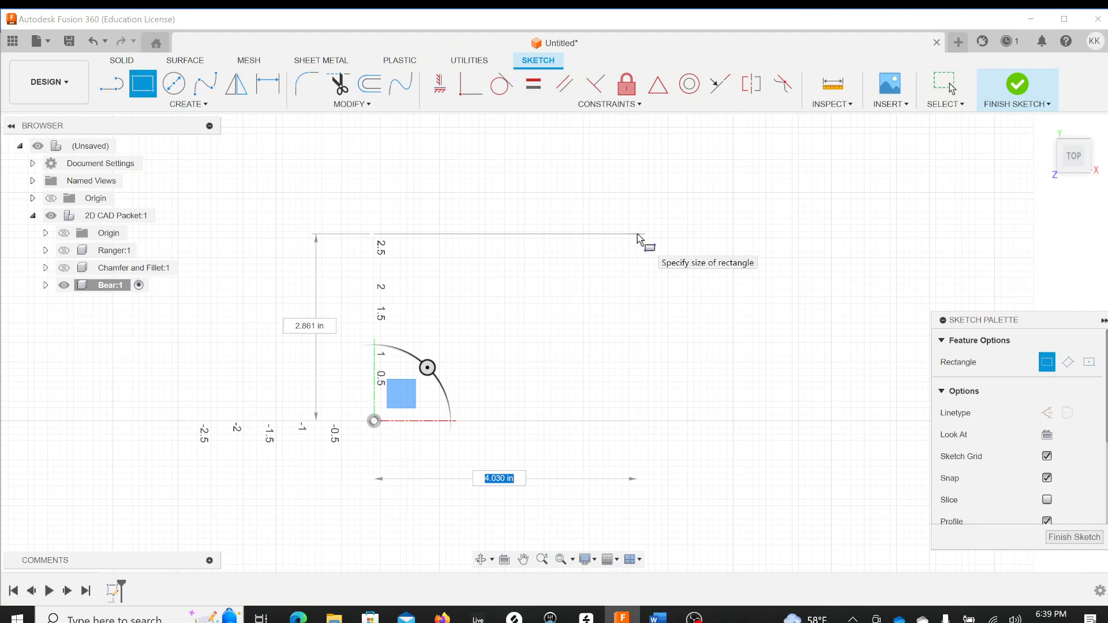
type("4")
key("Tab")
key("Tab")
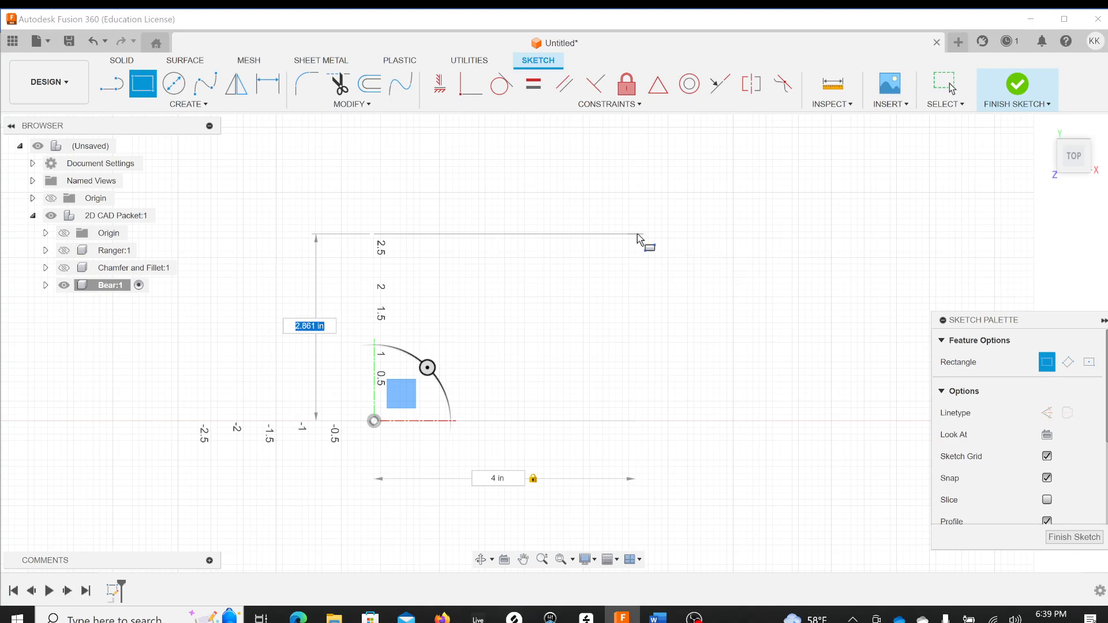
key("Tab")
key("Tab")
key("Tab")
key("Tab")
key("Tab")
key("Tab")
key("Tab")
key("Tab")
key("Tab")
key("Tab")
key("Tab")
key("Tab")
type("3.75")
key("Return")
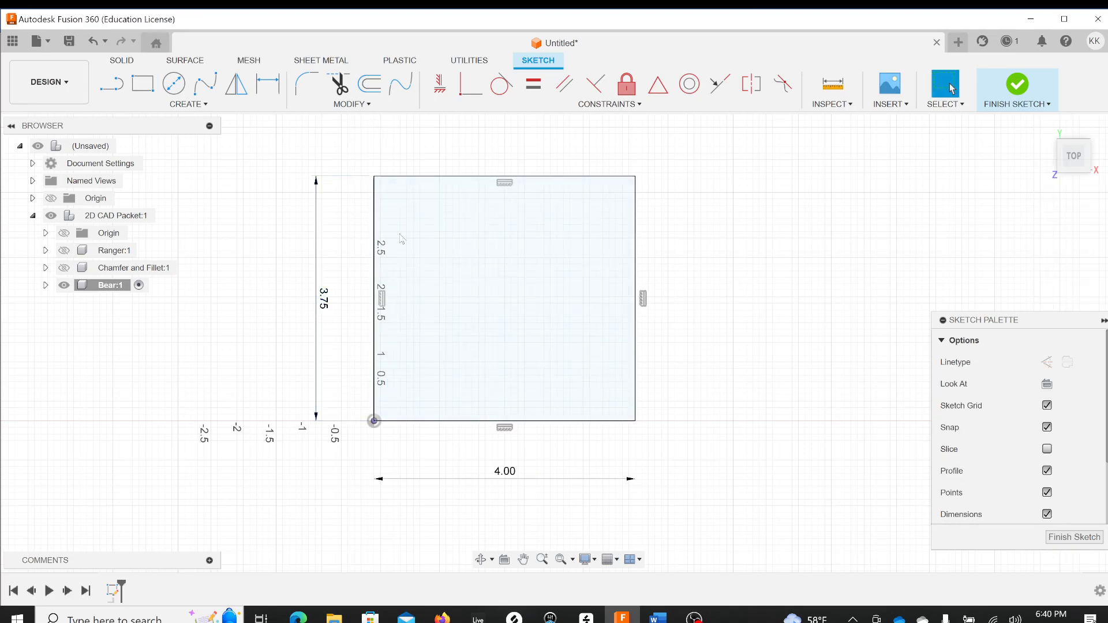
Draw a vertical 1.25 in construction line outside the rectangle's right edge, starting level with its bottom edge, and move its dimension outward.
key("alt+Tab")
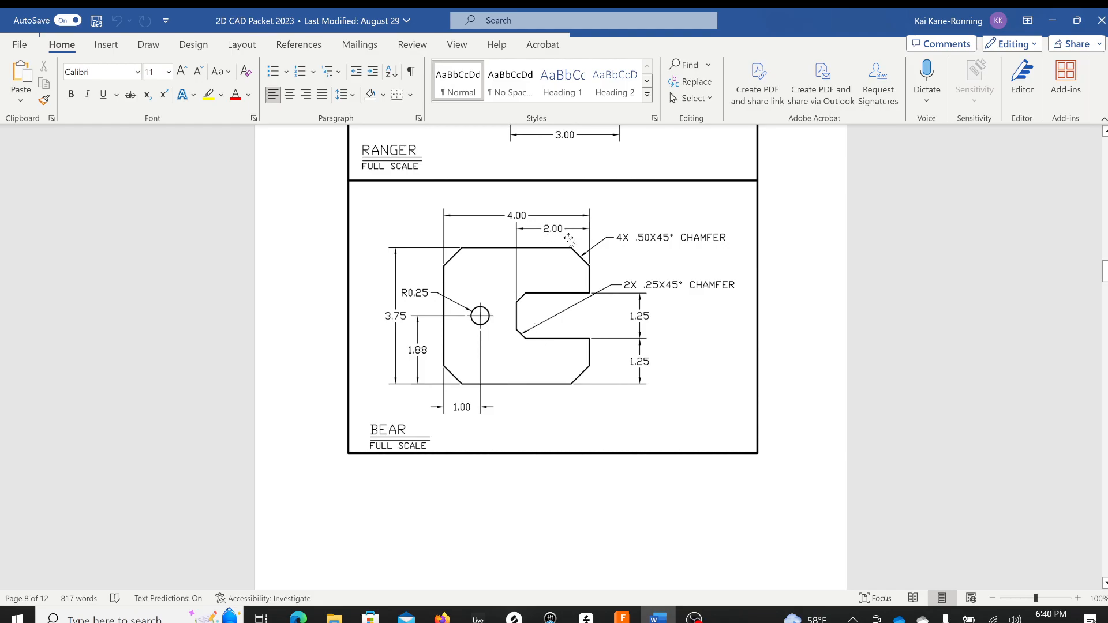
key("alt+Tab")
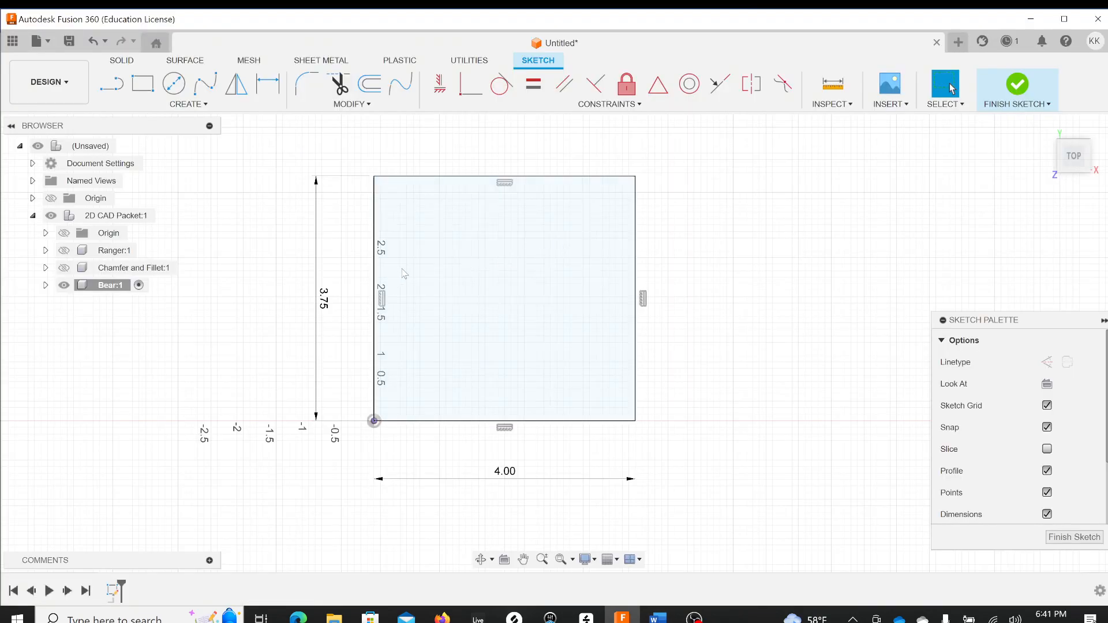
left_click(119, 92)
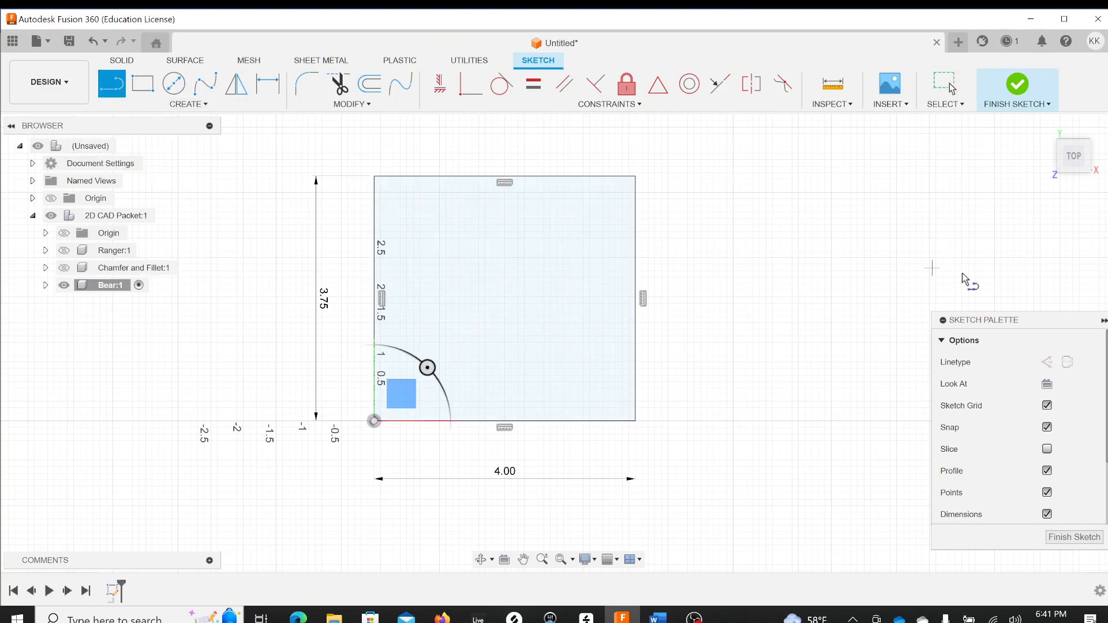
left_click_drag(998, 320, 1000, 221)
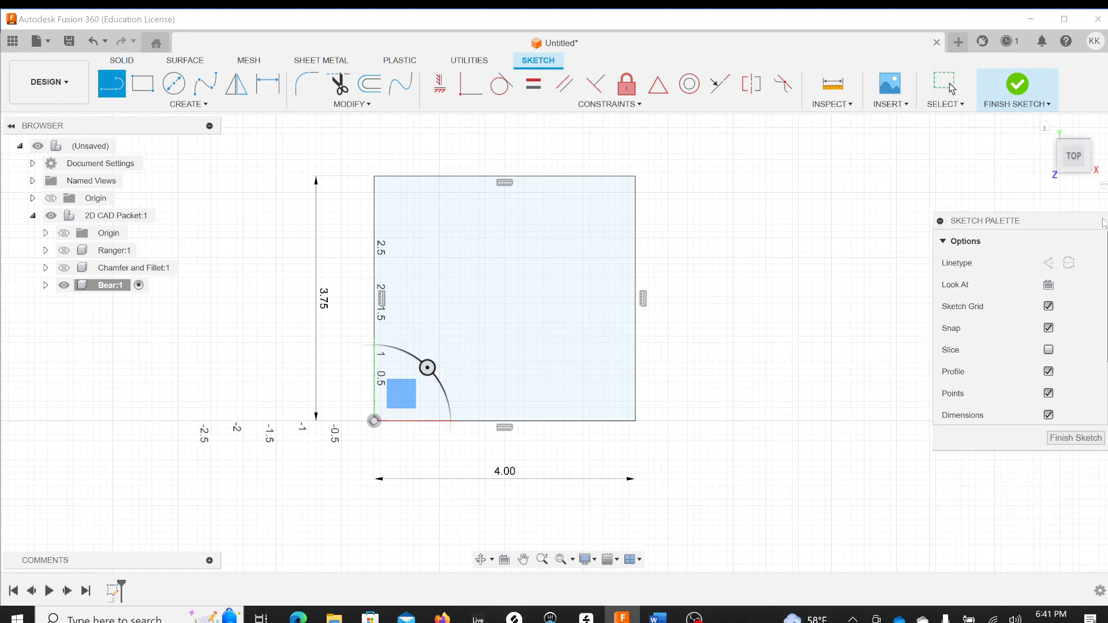
left_click_drag(1074, 223, 1046, 223)
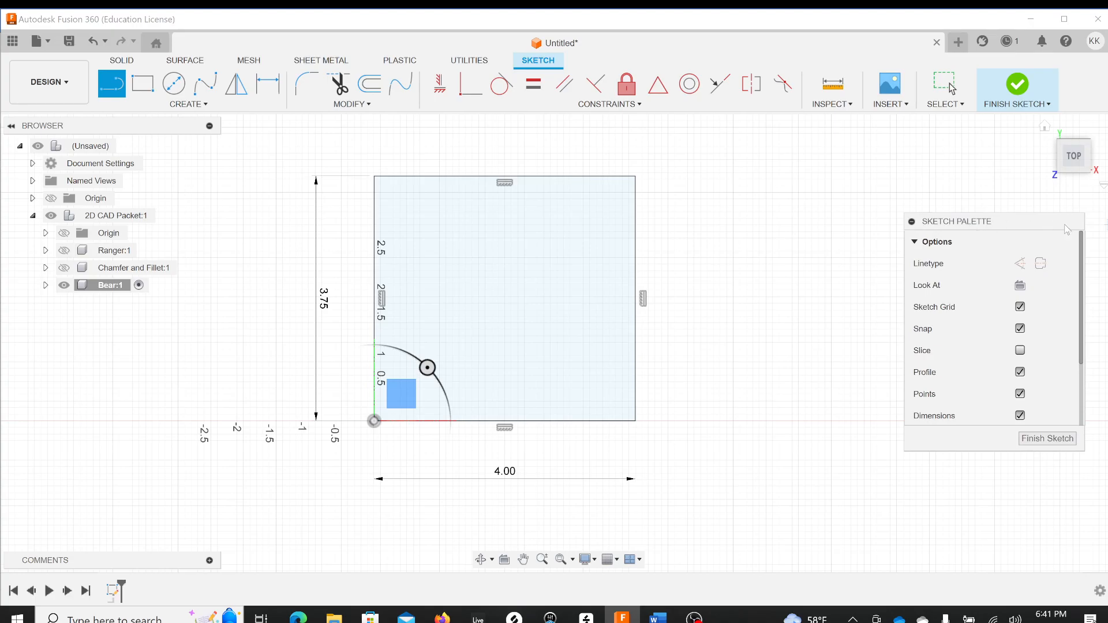
mouse_move(1020, 226)
left_mouse_down()
mouse_move(1056, 229)
mouse_move(1045, 231)
left_mouse_up()
left_click(1042, 265)
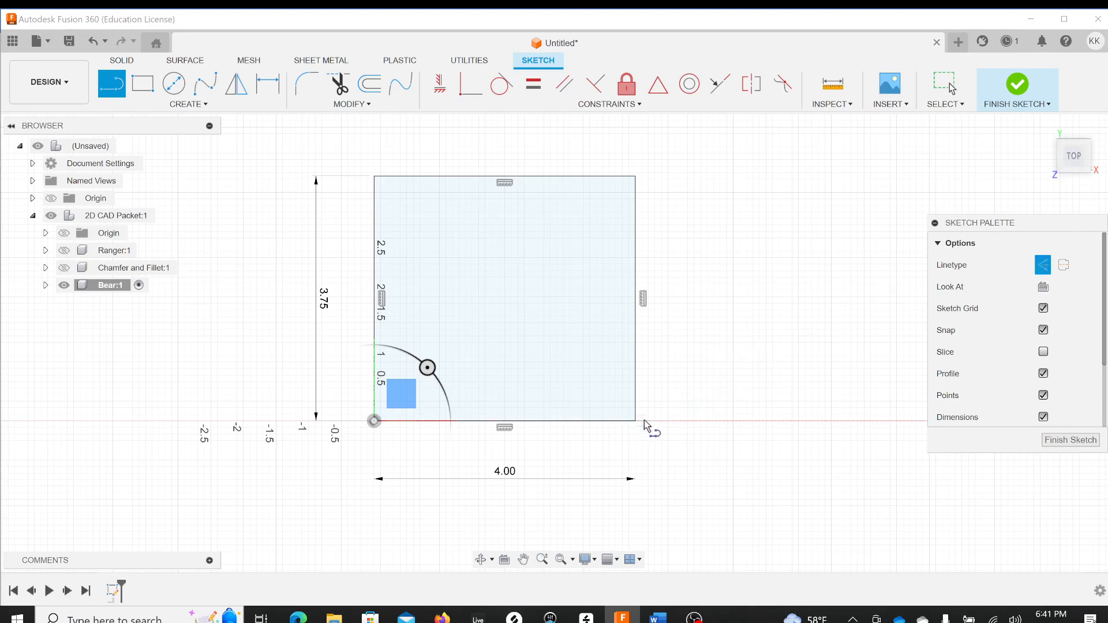
left_click(687, 421)
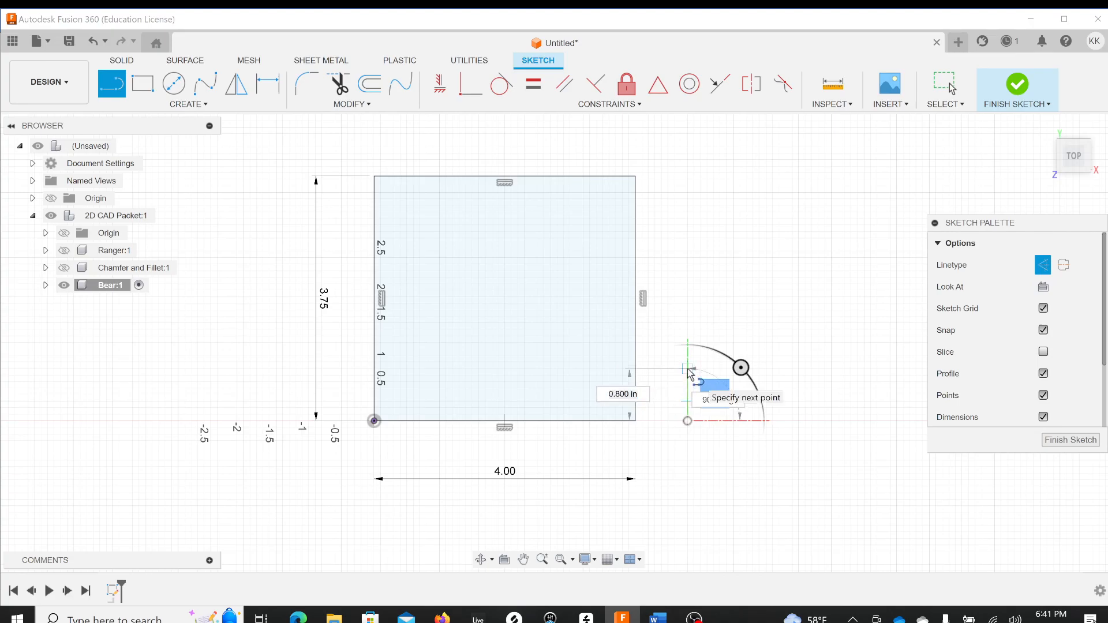
key("alt+Tab")
key("alt+Tab")
type("1.25")
key("Return")
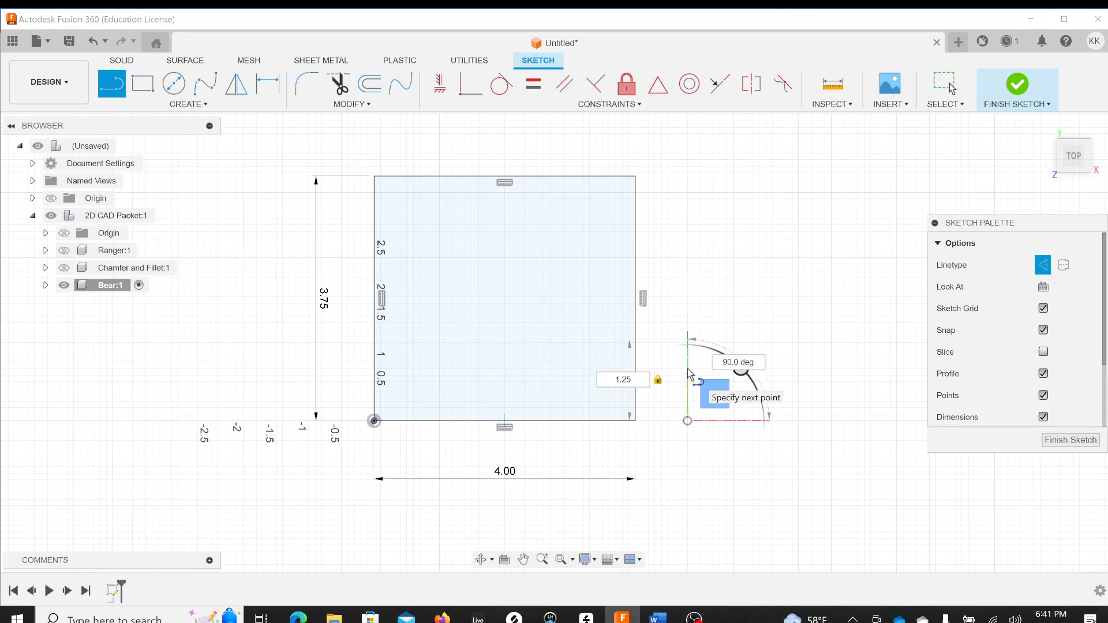
left_click(950, 88)
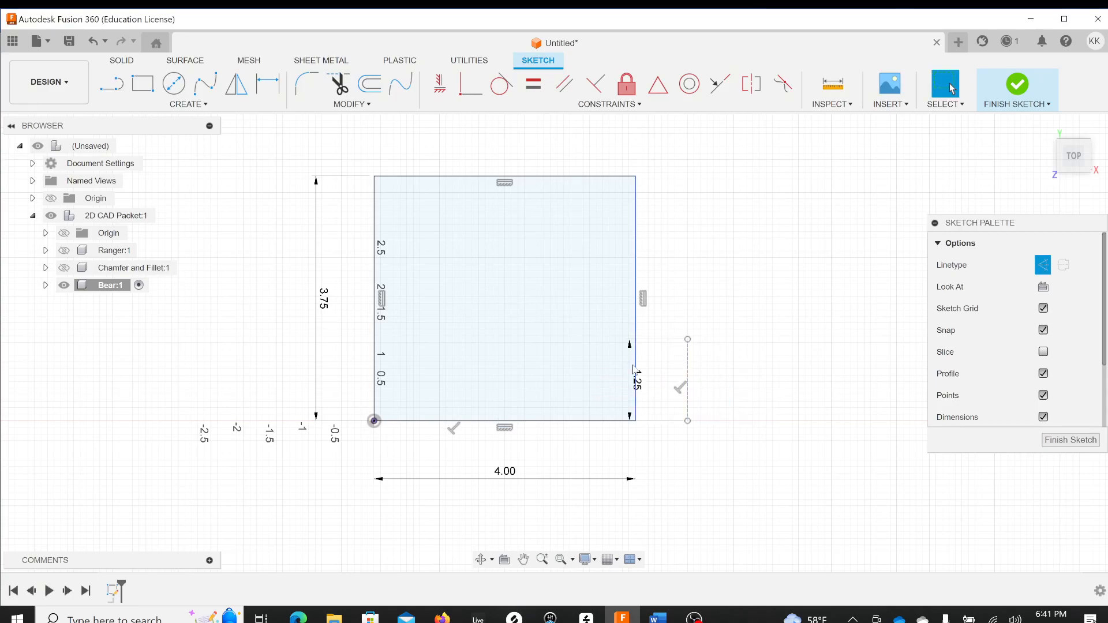
key("Escape")
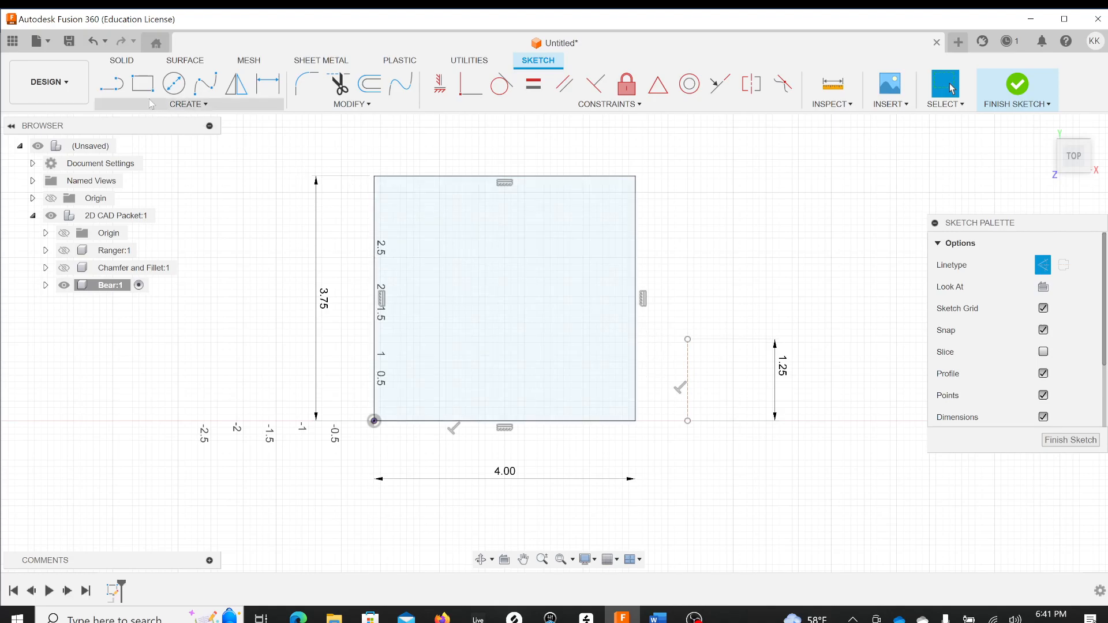
Draw a horizontal 2 in construction line above the rectangle, running left from its right edge's alignment, and move its dimension above the line.
left_click(111, 85)
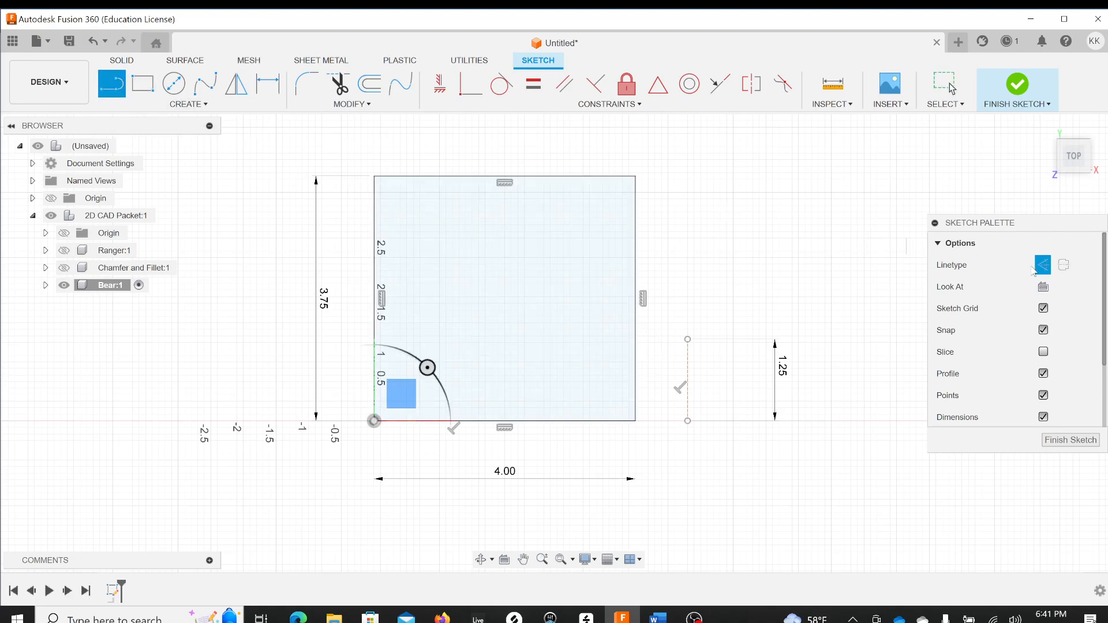
left_click(1043, 266)
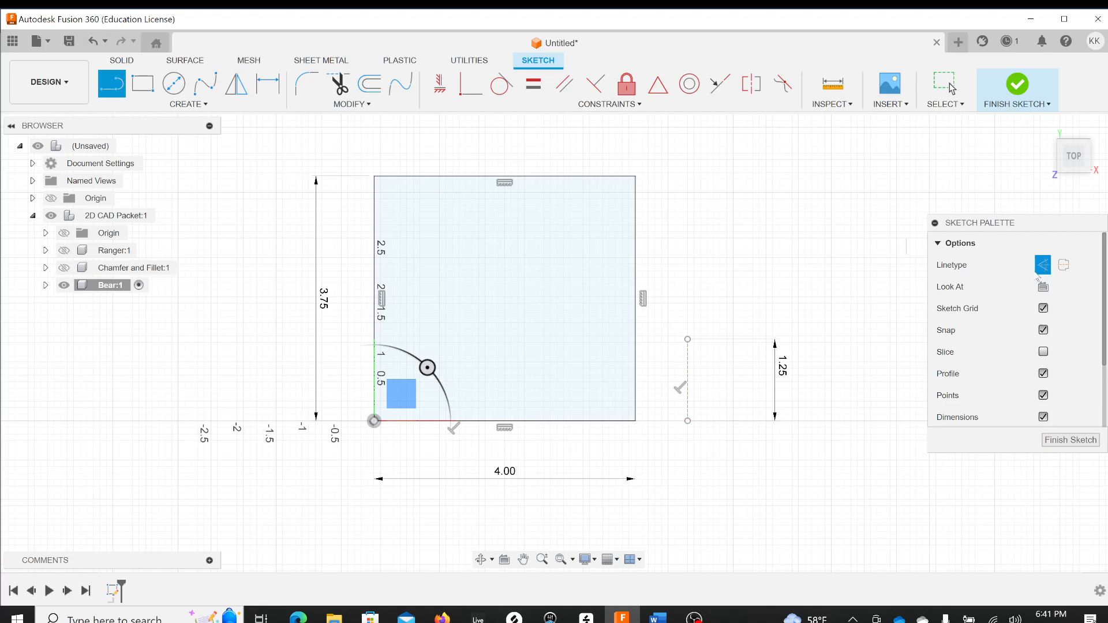
left_click(635, 159)
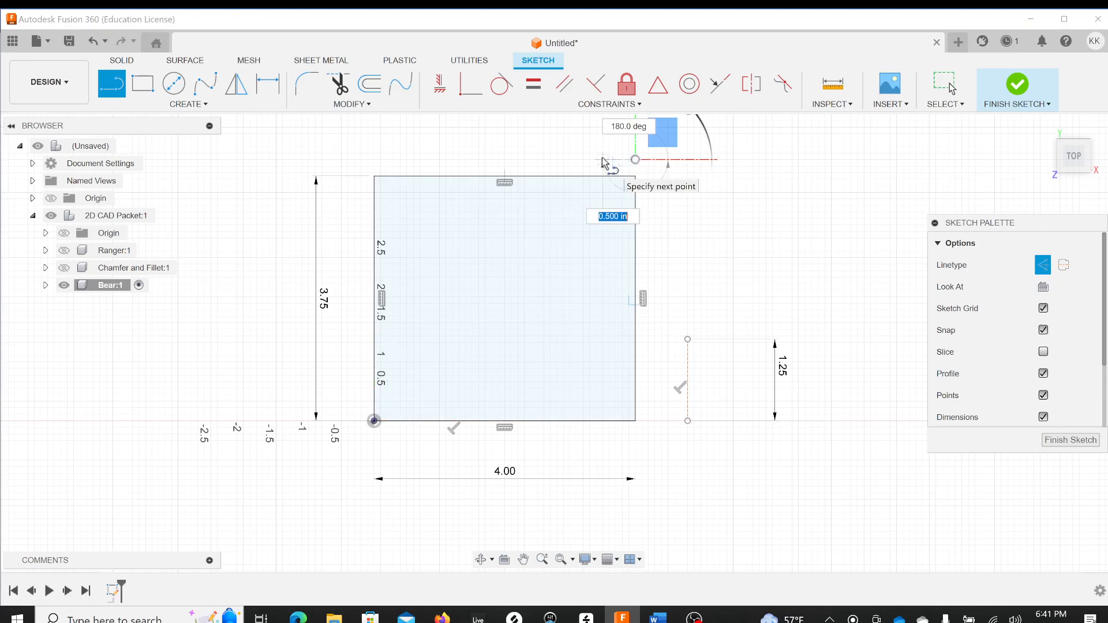
type("2")
key("Return")
key("Escape")
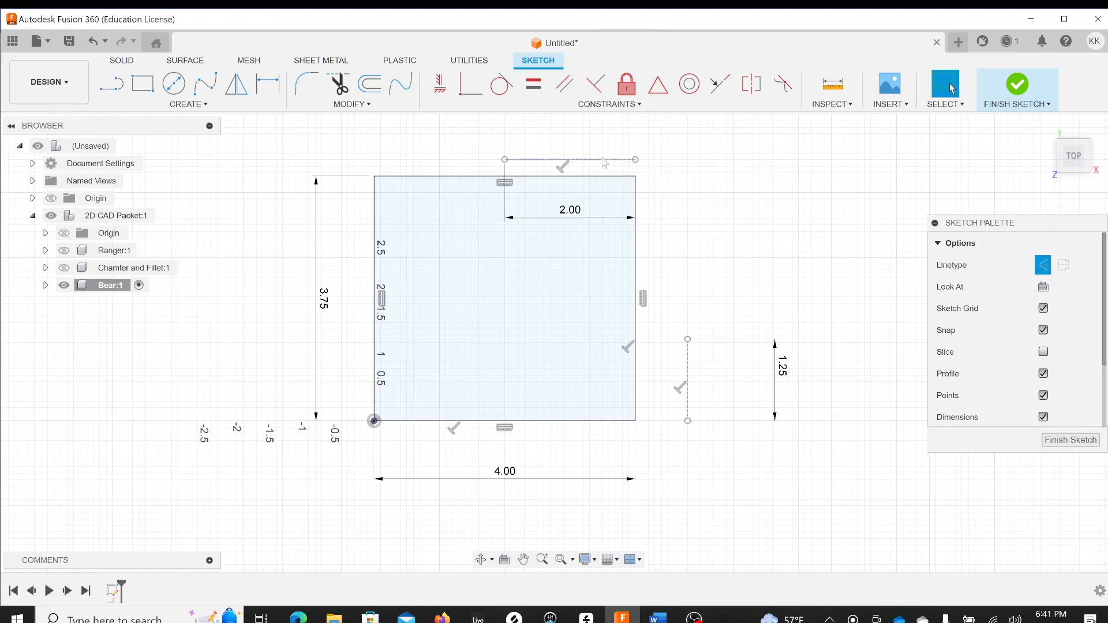
left_click_drag(579, 212, 568, 142)
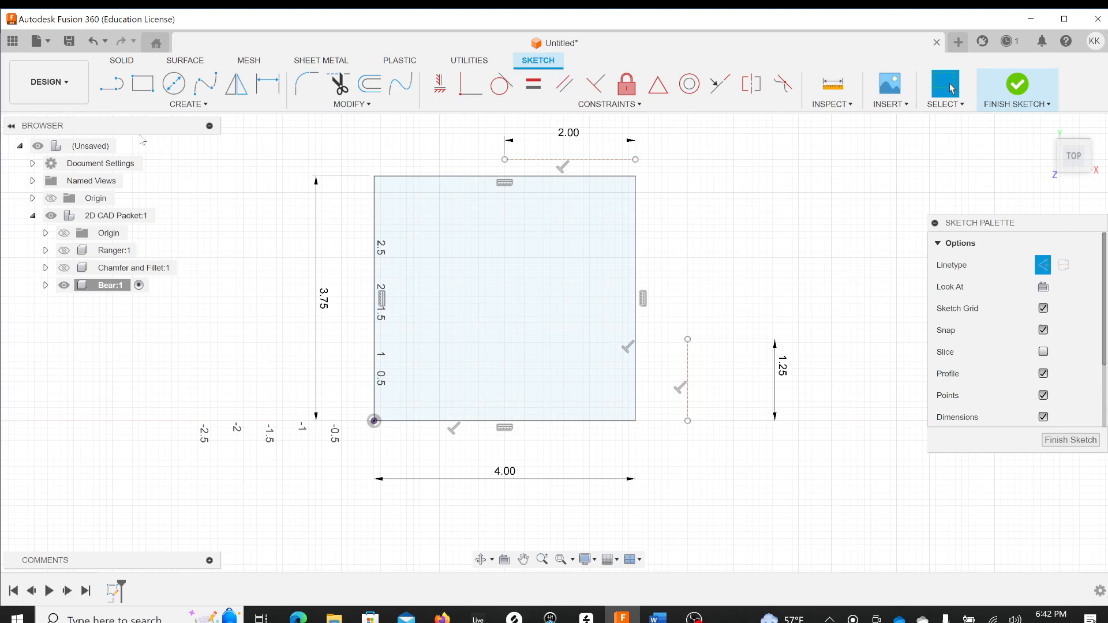
Draw construction lines for the notch: 2 in left from the right edge at the 1.25 in height, and 1.25 in vertically up.
left_click(108, 91)
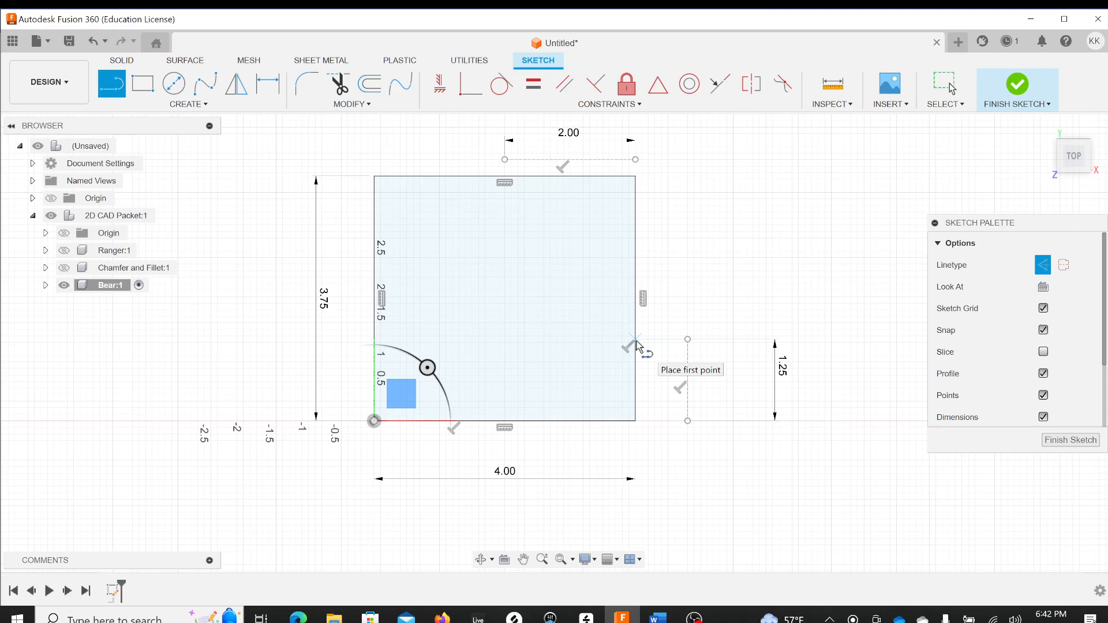
left_click(635, 339)
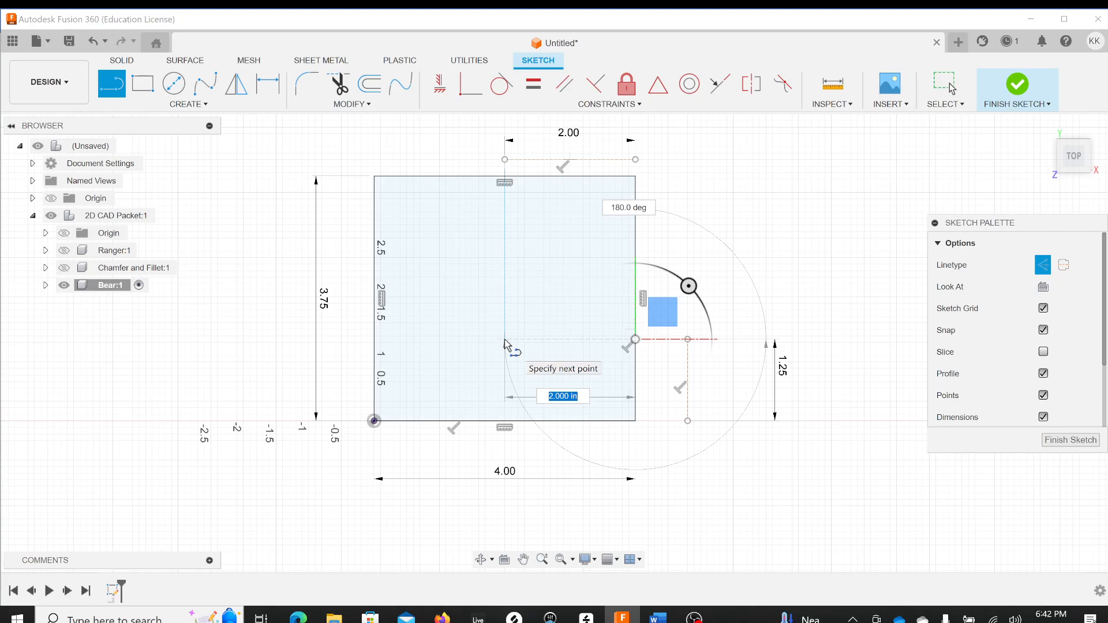
left_click(505, 340)
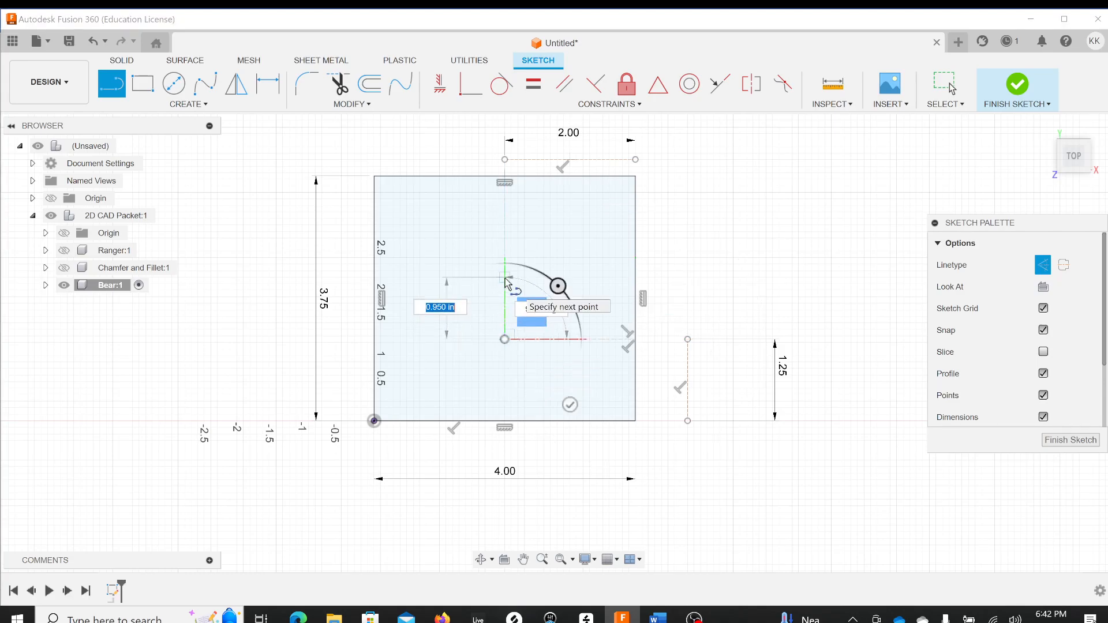
key("alt+Tab")
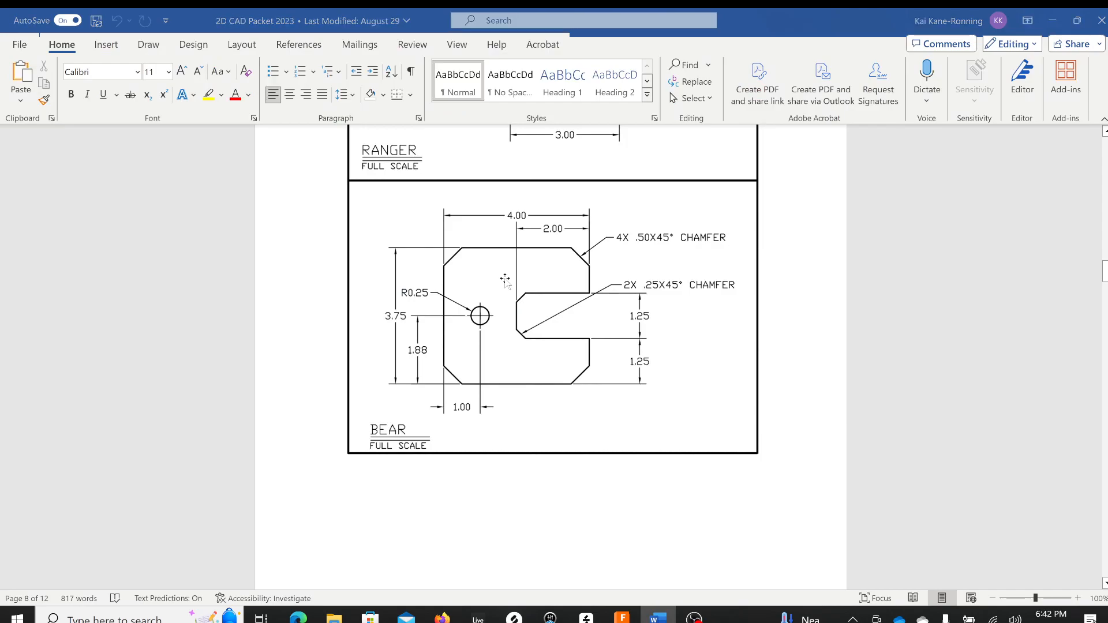
key("alt+Tab")
type("1.25")
key("Return")
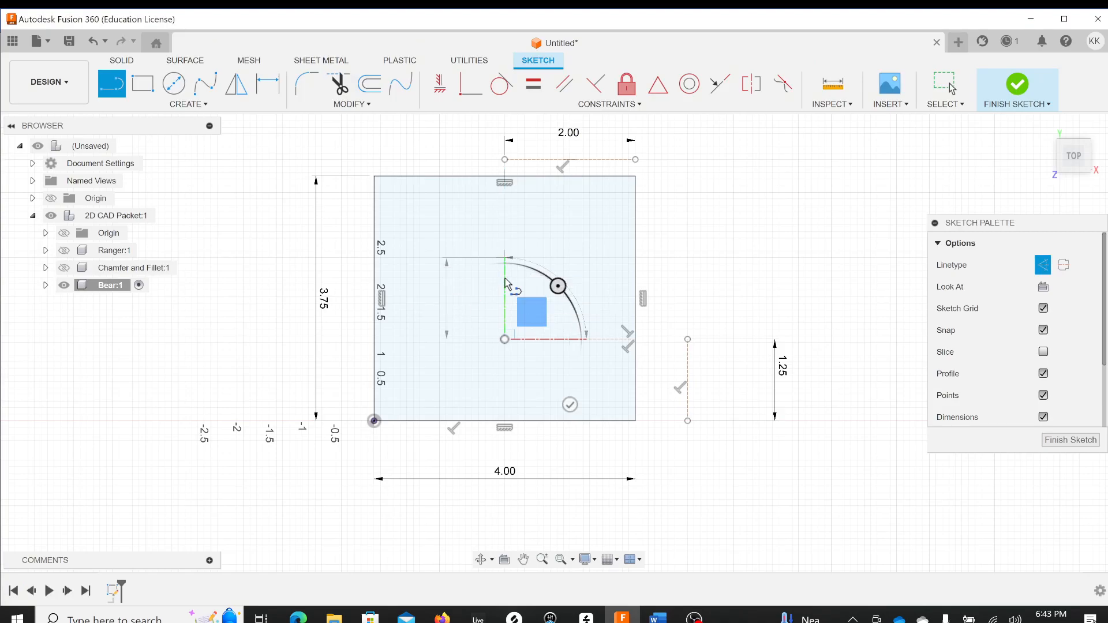
key("Escape")
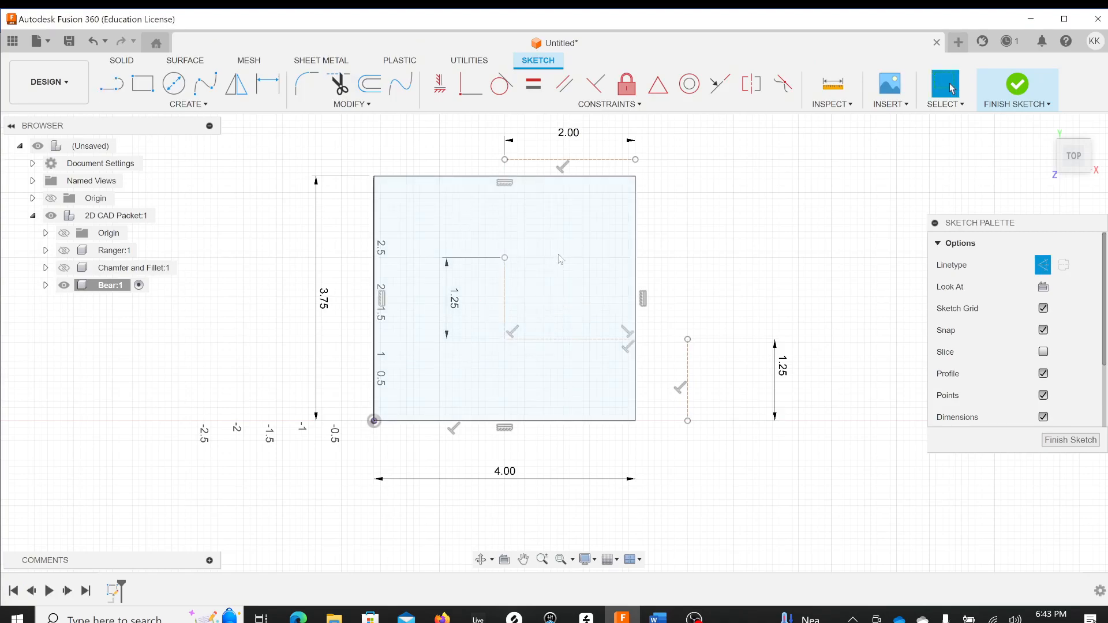
Draw a horizontal construction line from the top of the notch's vertical line to the rectangle's right edge.
left_click(117, 82)
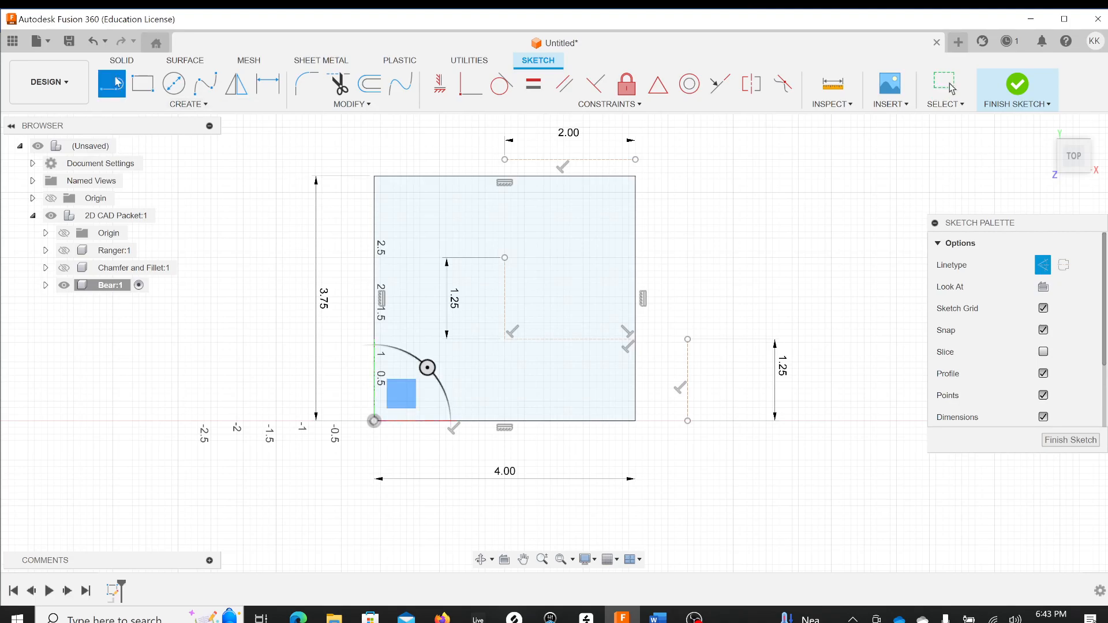
left_click(506, 257)
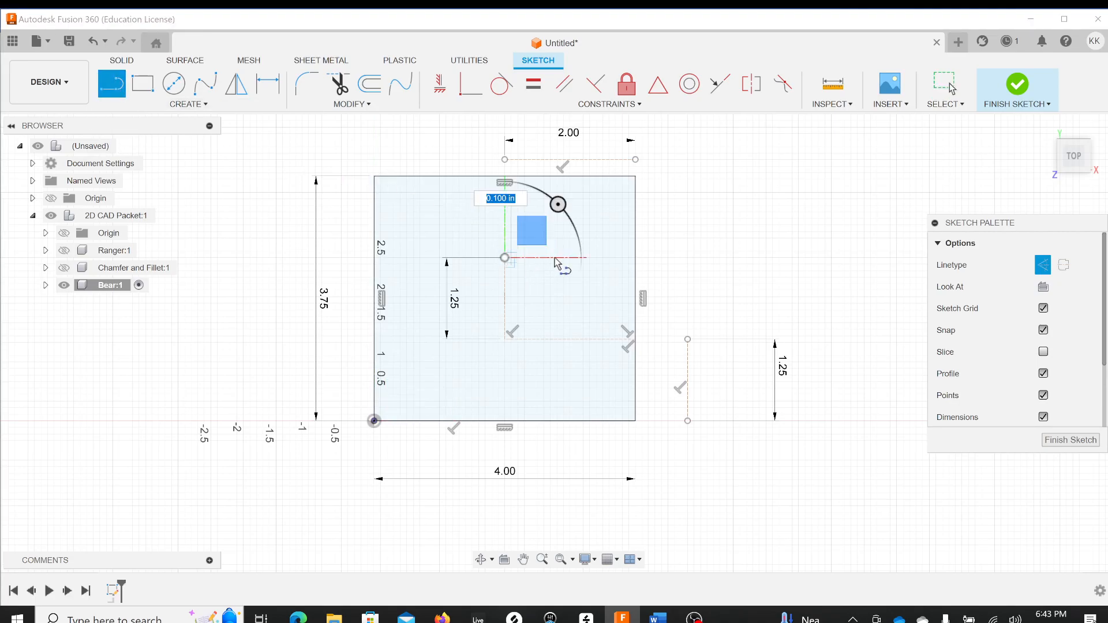
left_click(635, 259)
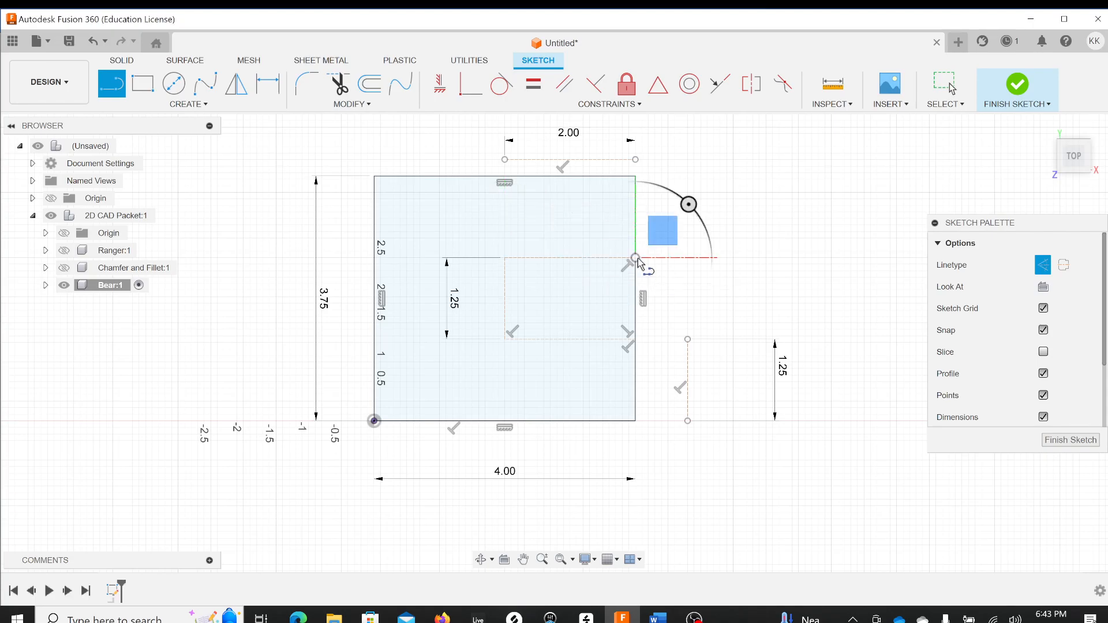
key("Escape")
key("Escape")
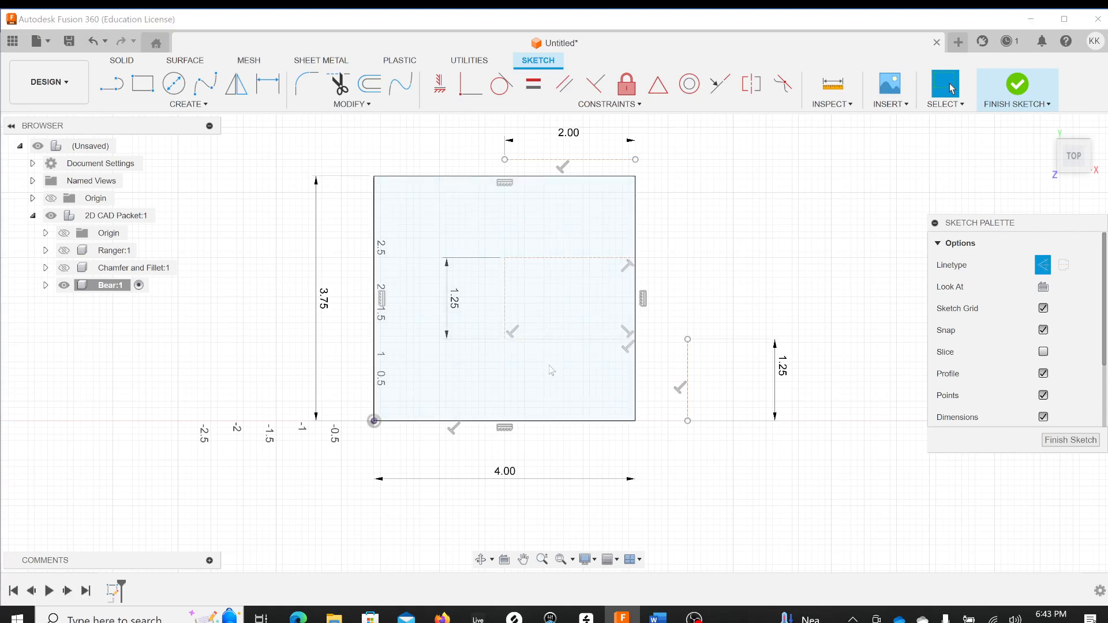
Compare the notch with the BEAR drawing in Word and convert its three construction lines to normal sketch lines.
key("alt+Tab")
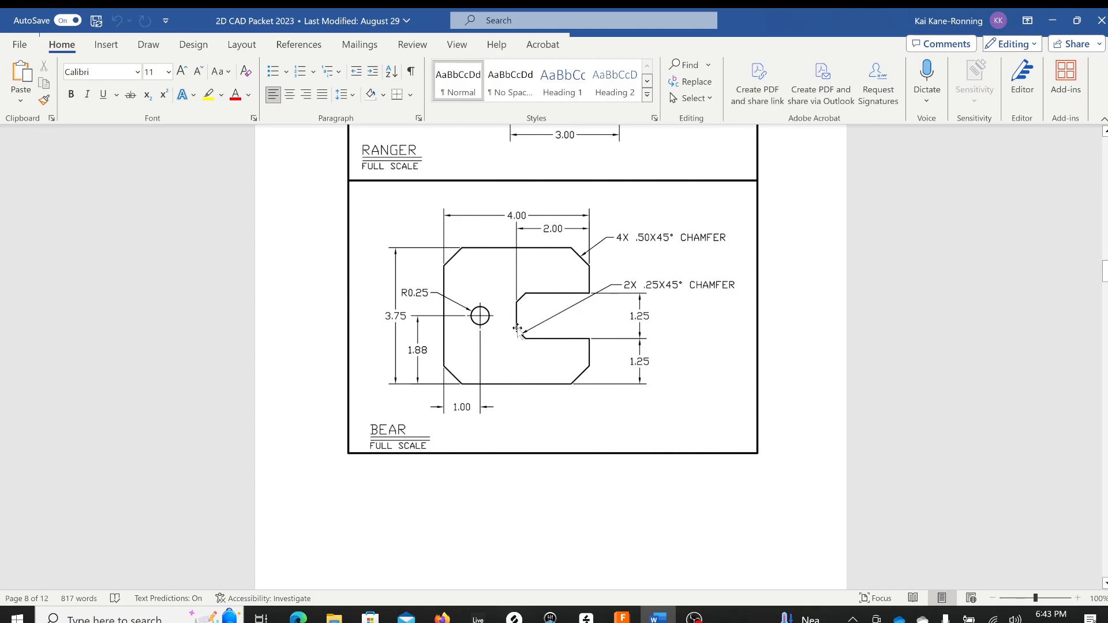
key("alt+Tab")
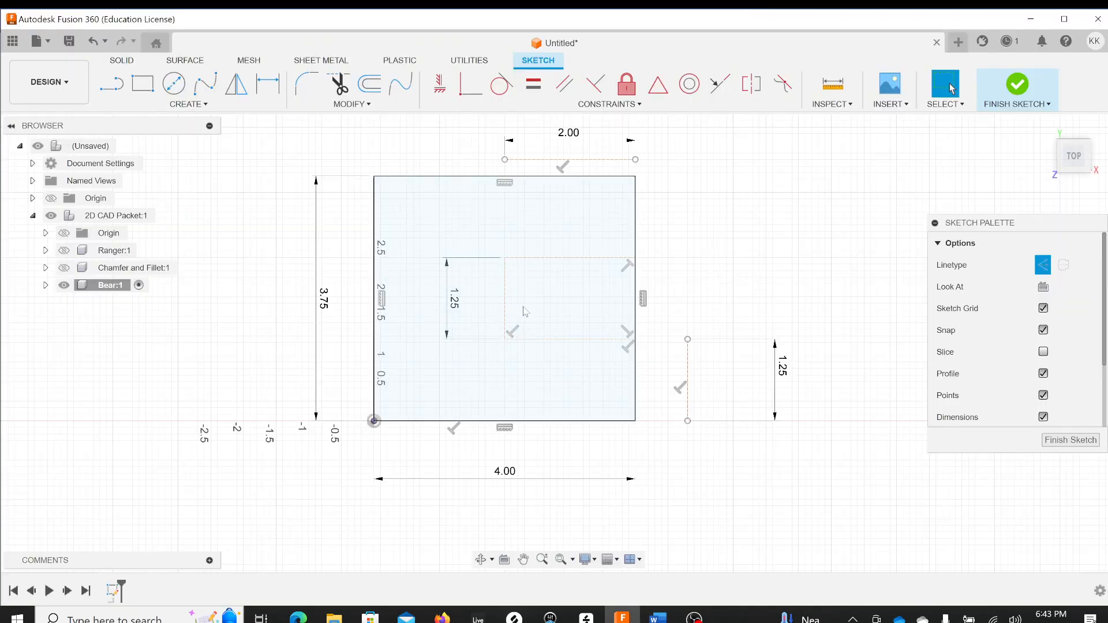
left_click(538, 258)
left_click(506, 306, "shift")
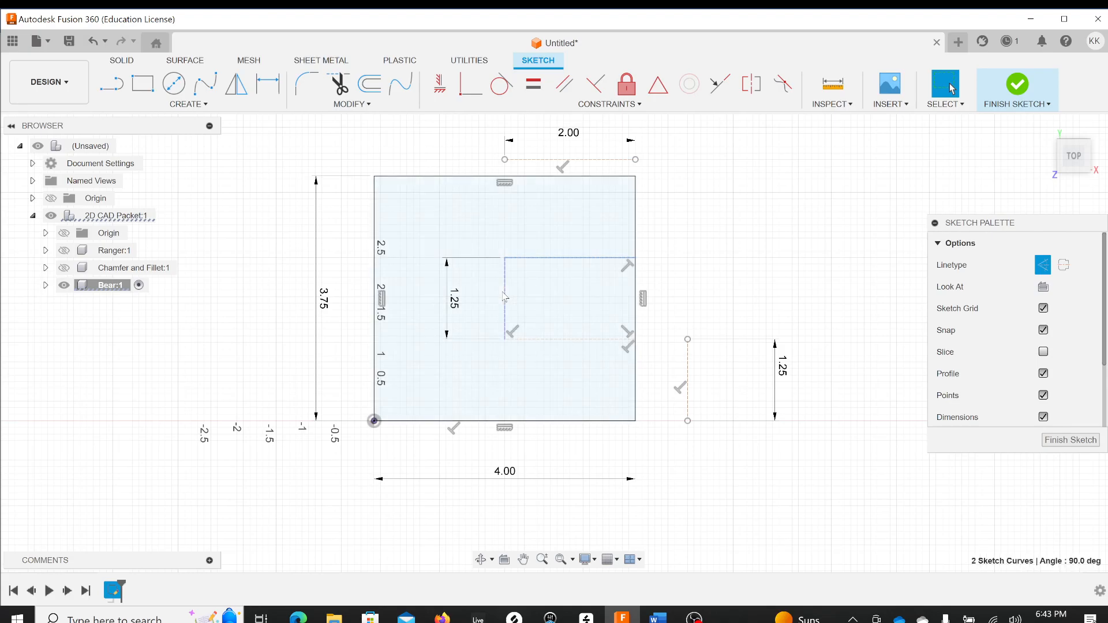
left_click(540, 339, "shift")
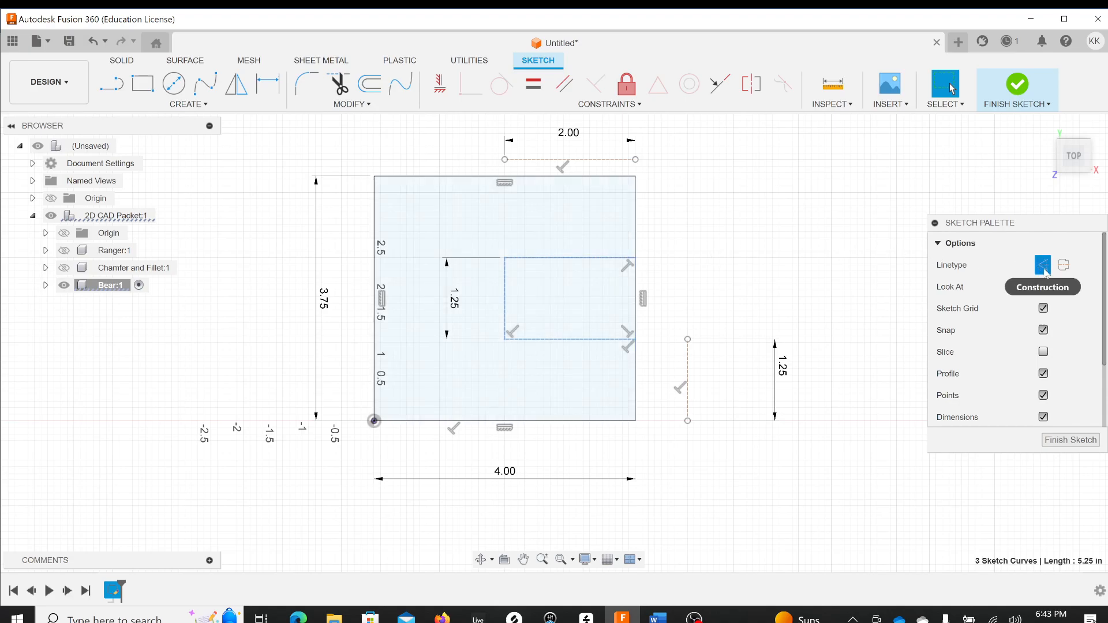
left_click(1044, 269)
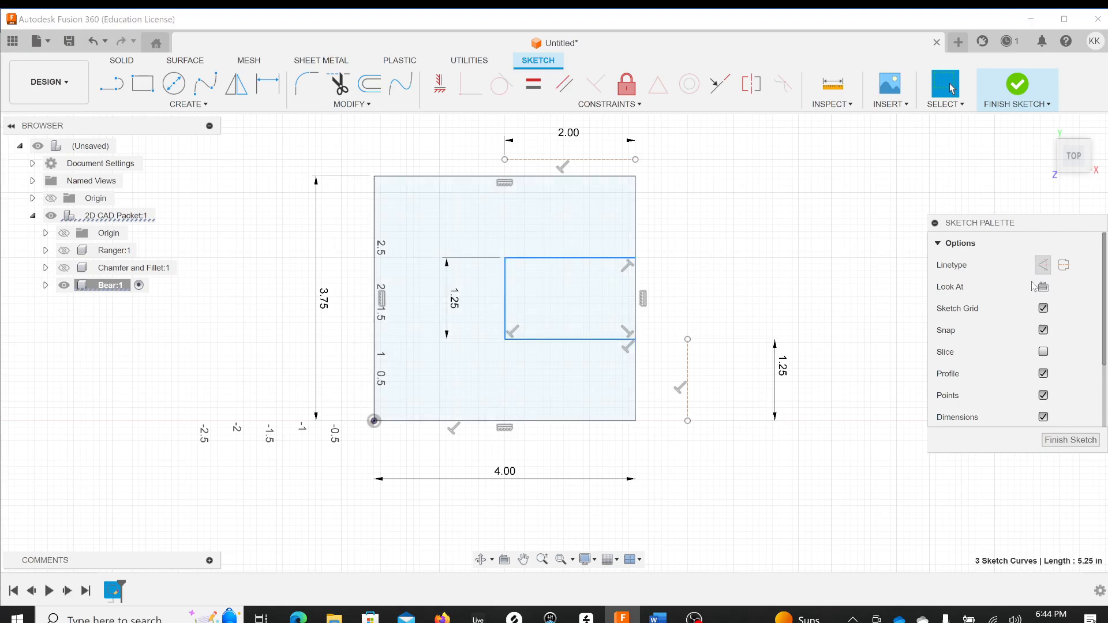
left_click(671, 283)
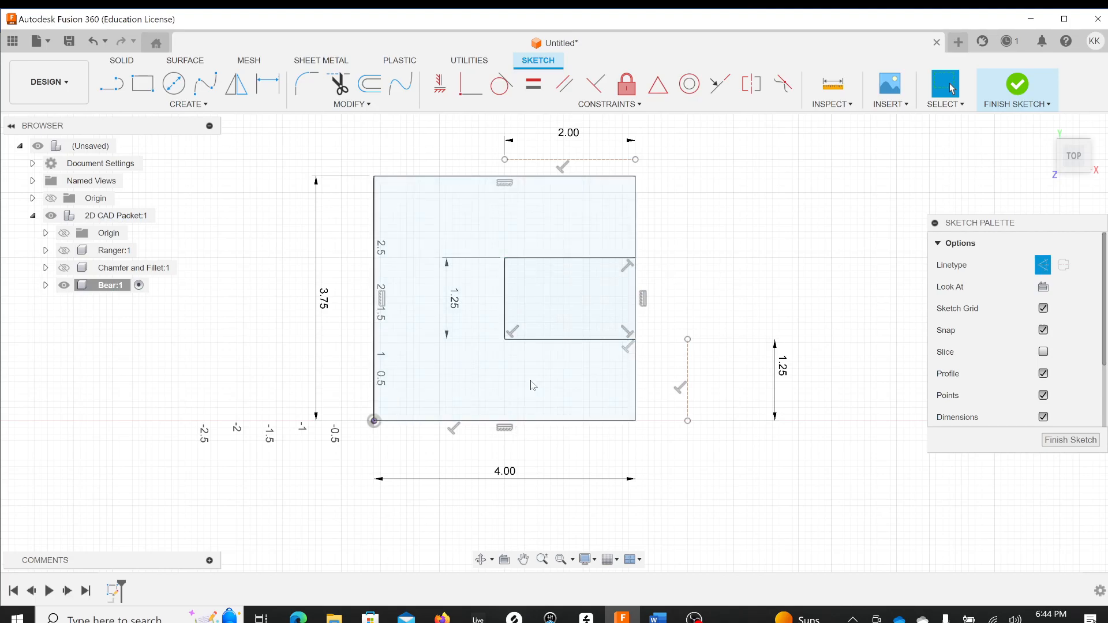
double_click(537, 340)
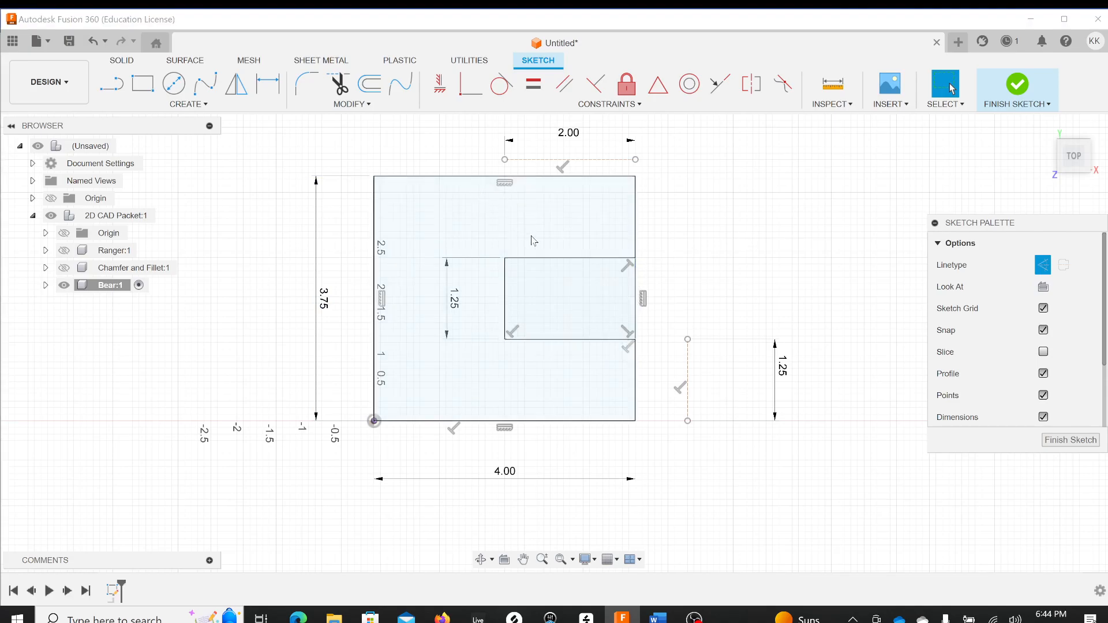
Check the BEAR drawing and trim the rectangle's right edge between the two horizontal notch lines to open the notch.
key("alt+Tab")
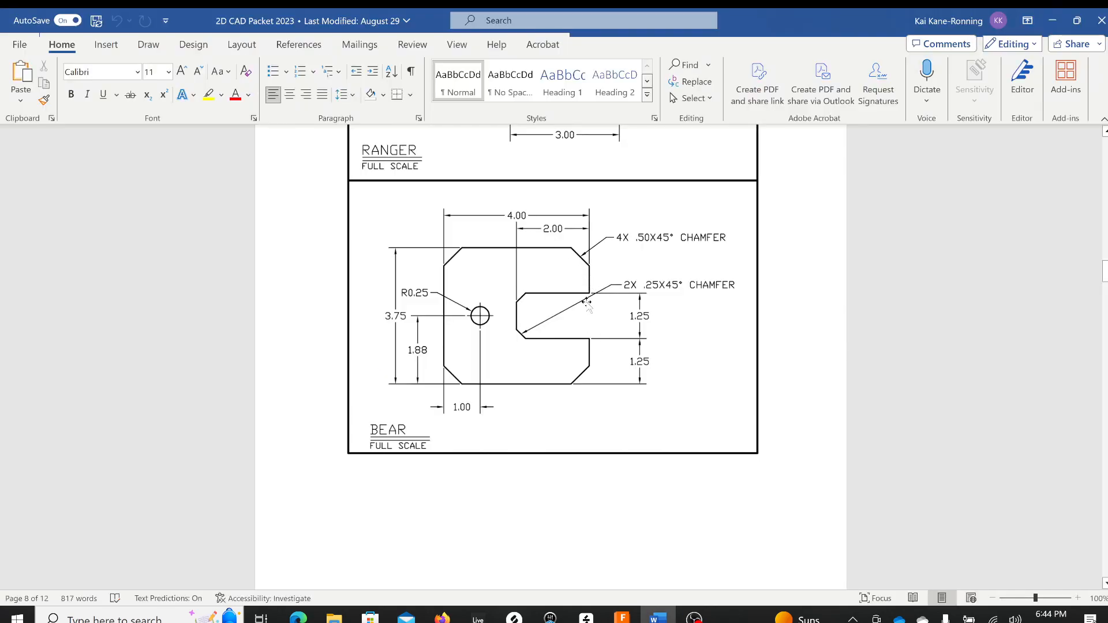
key("alt+Tab")
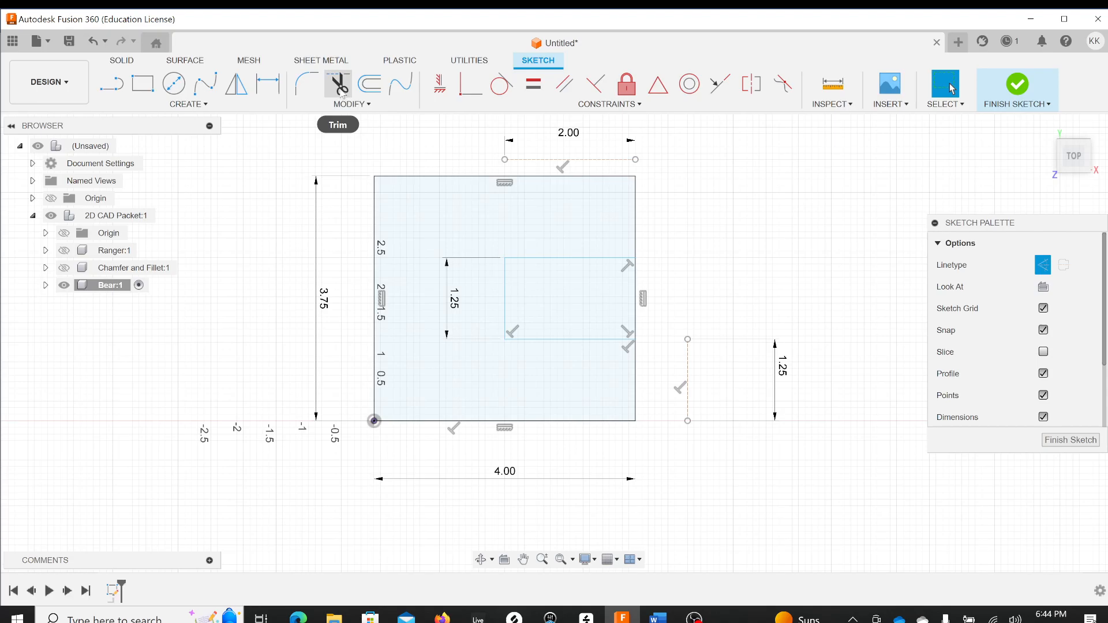
left_click(340, 86)
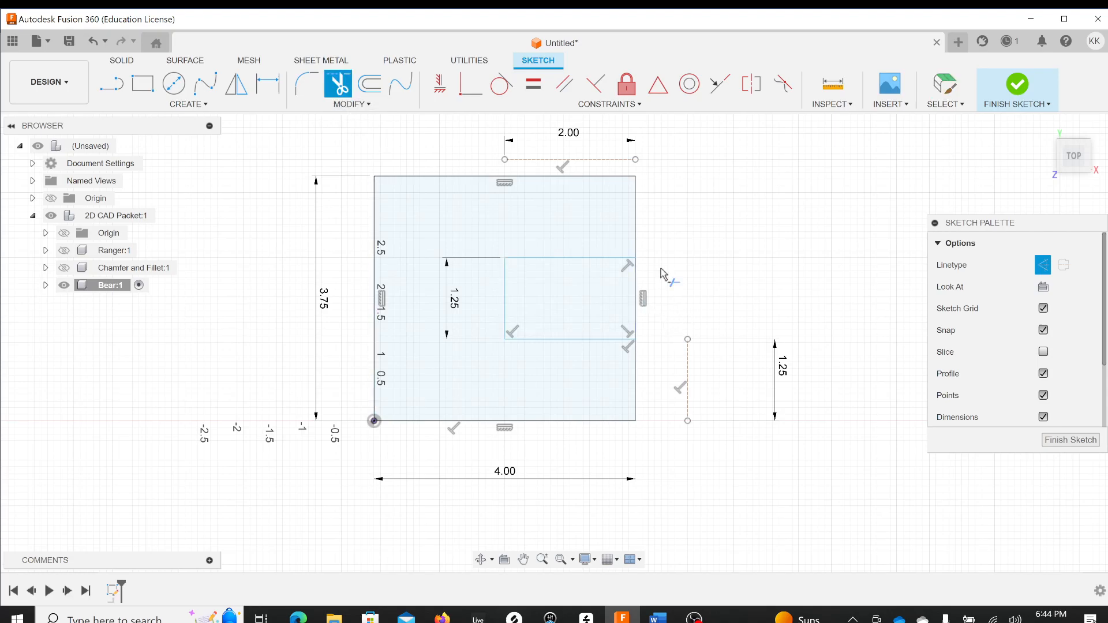
left_click(635, 294)
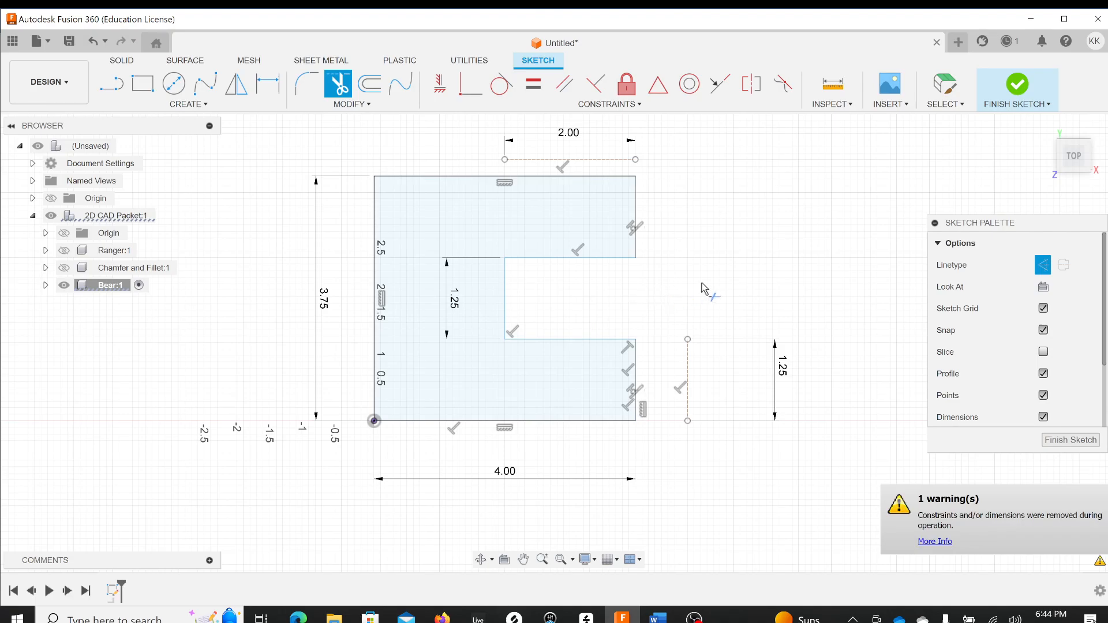
key("Escape")
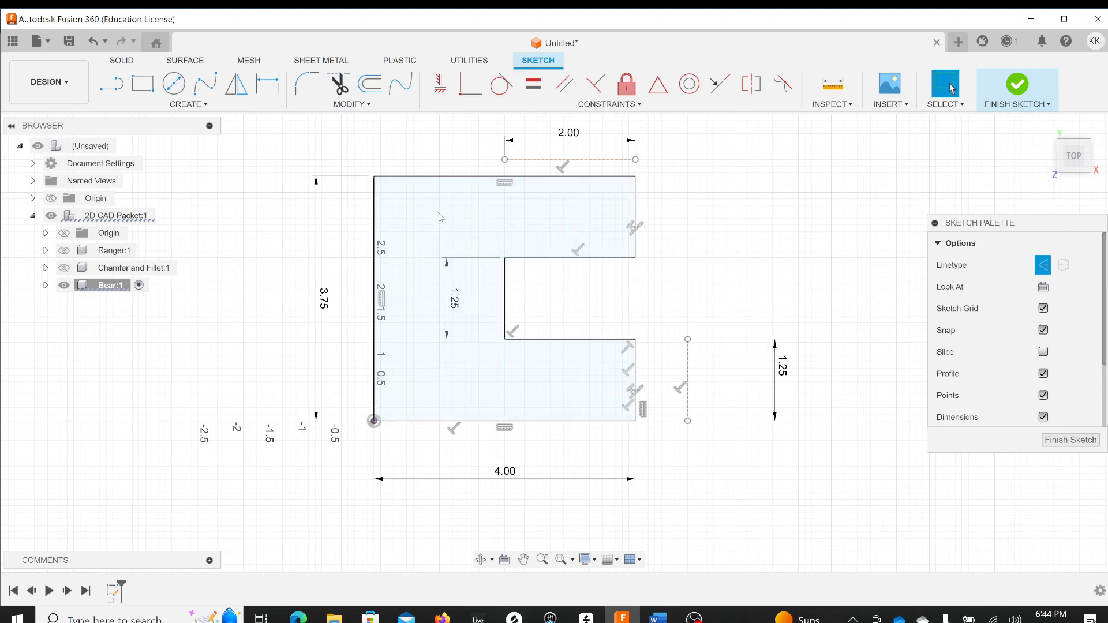
Add a 0.5 in equal distance chamfer to the outline's upper-left corner.
left_click(352, 104)
mouse_move(358, 133)
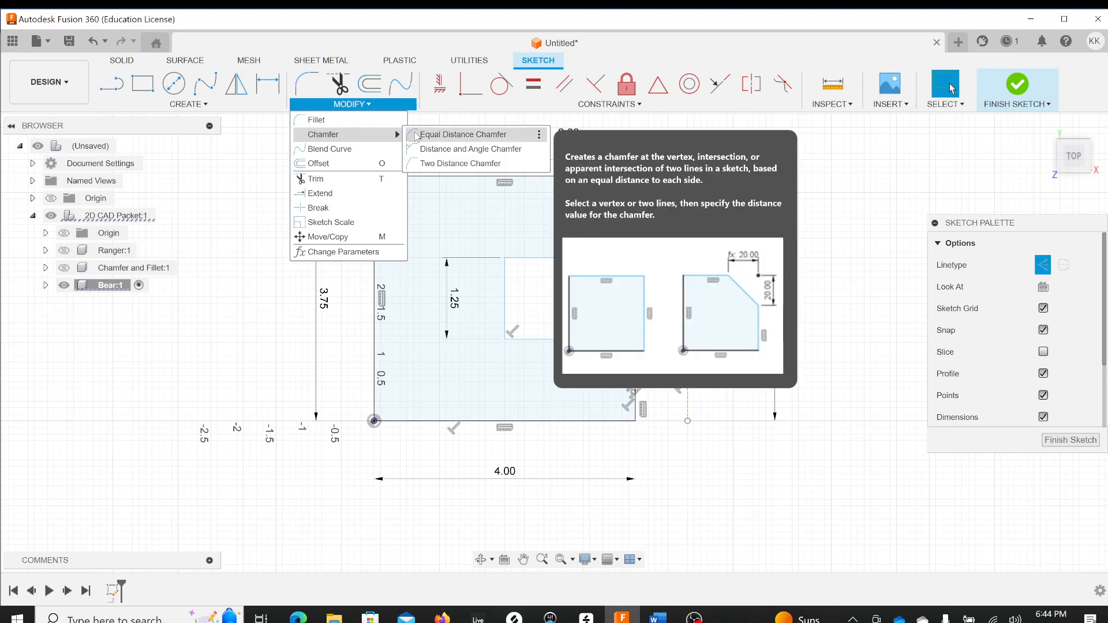
left_click(413, 136)
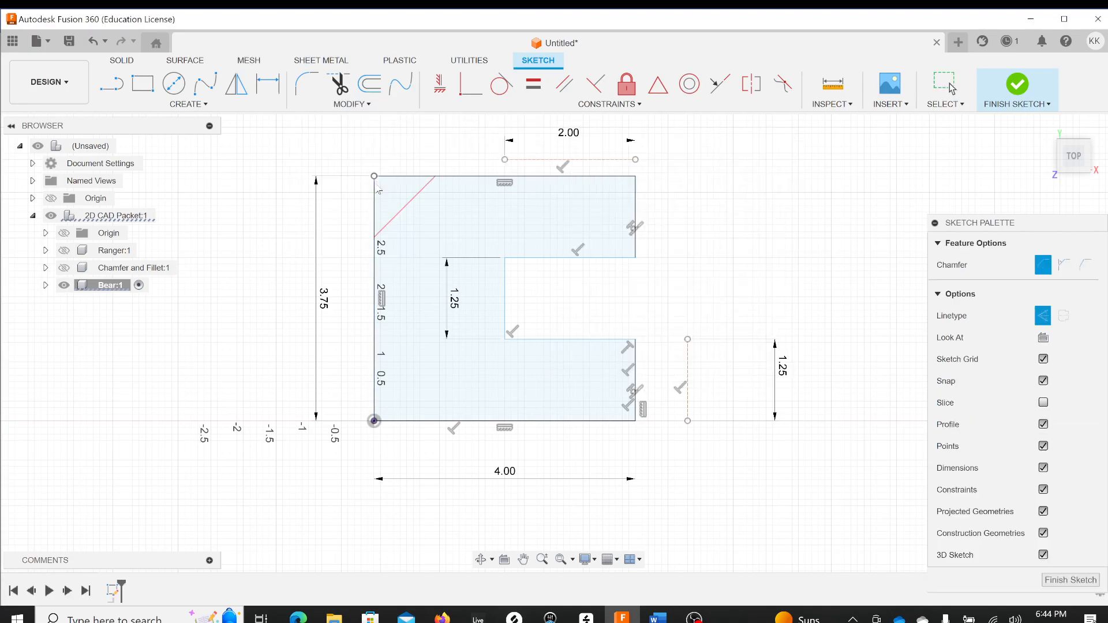
left_click(378, 186)
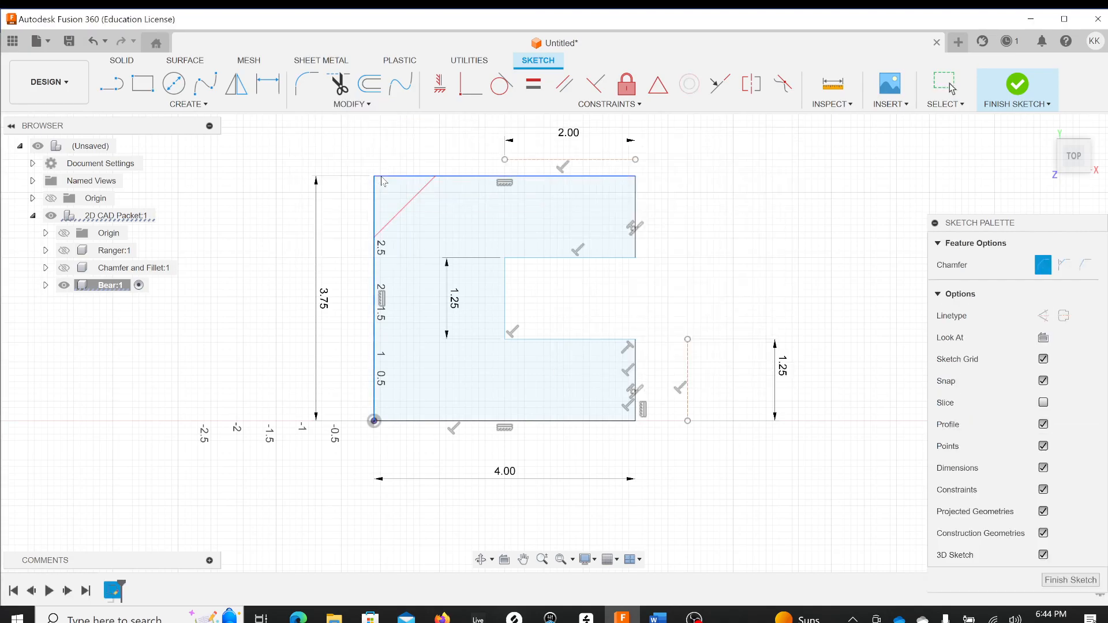
left_click(390, 176)
key("BackSpace")
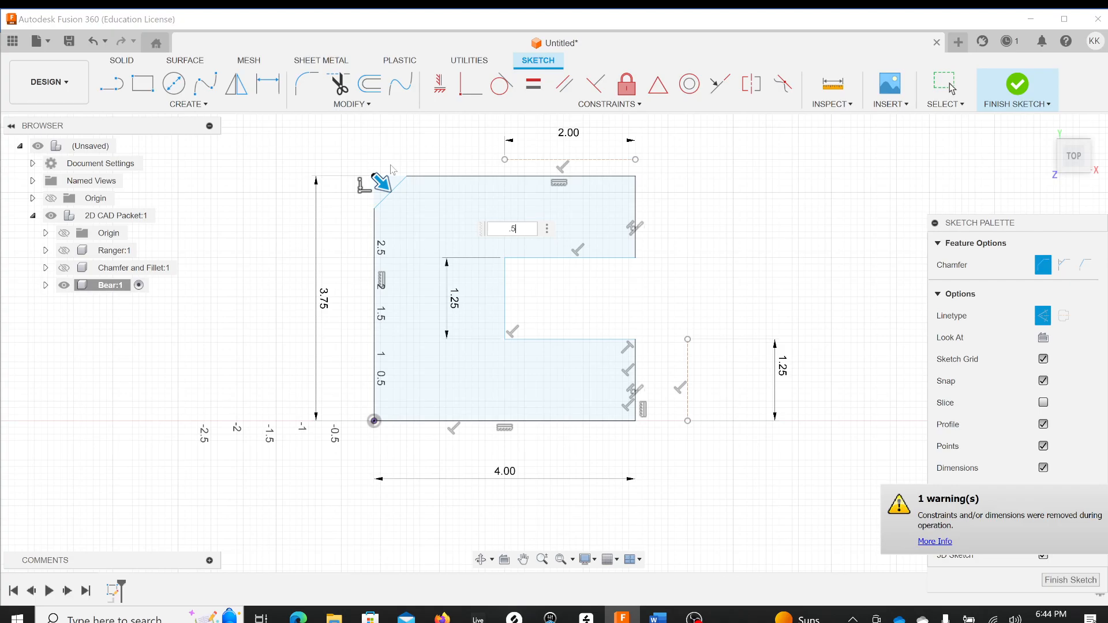
Chamfer the outline's other three outer corners with an equal distance of 0.5 in.
left_click(623, 179)
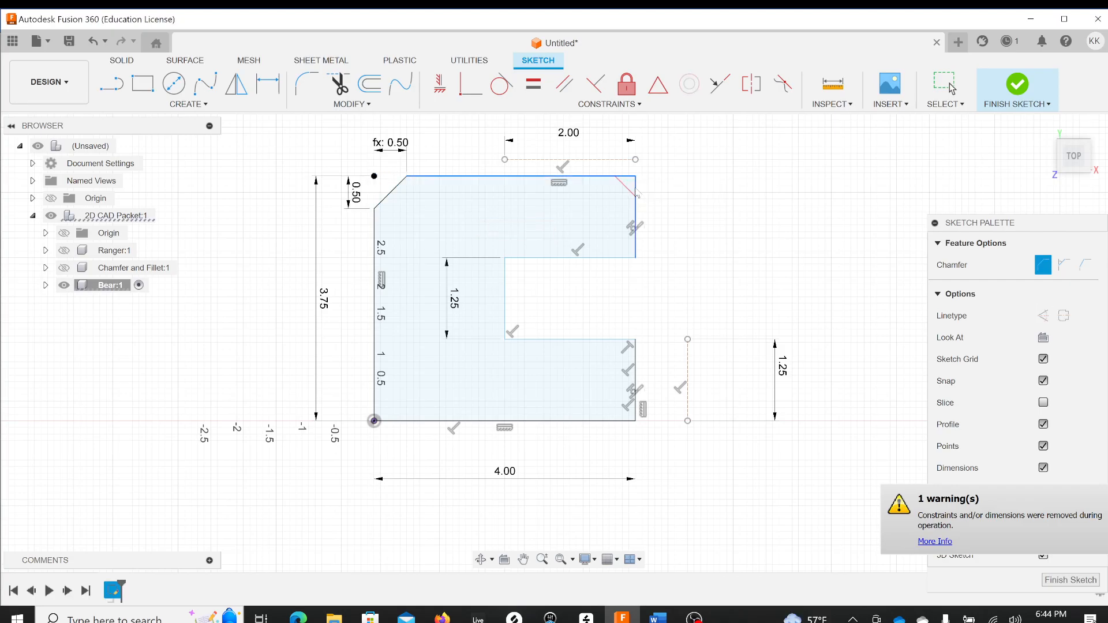
left_click(635, 237)
key("Return")
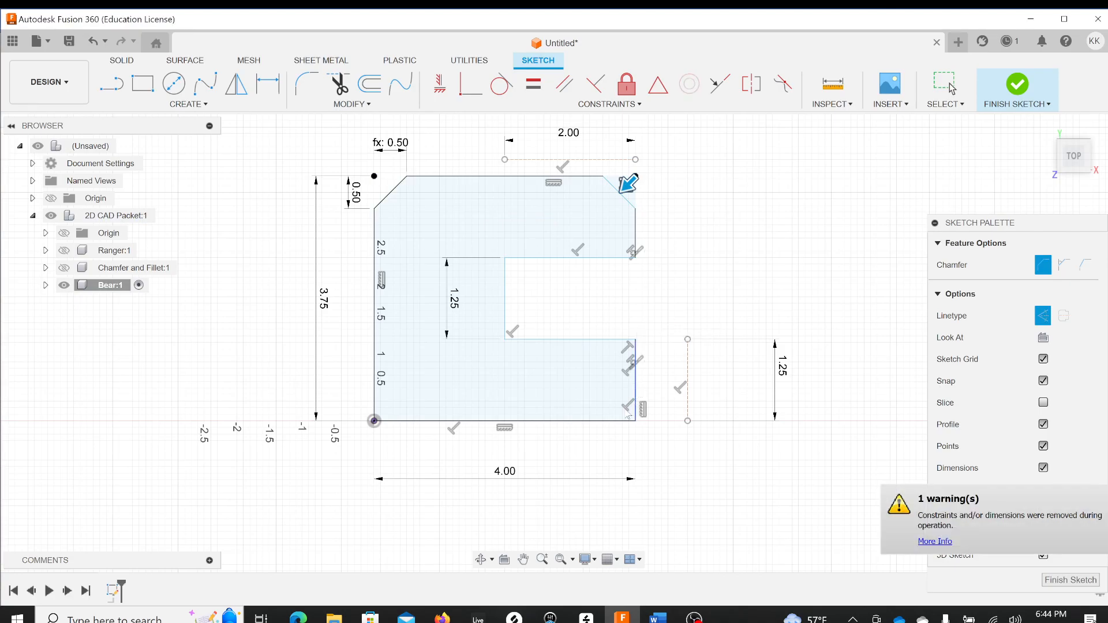
left_click(633, 419)
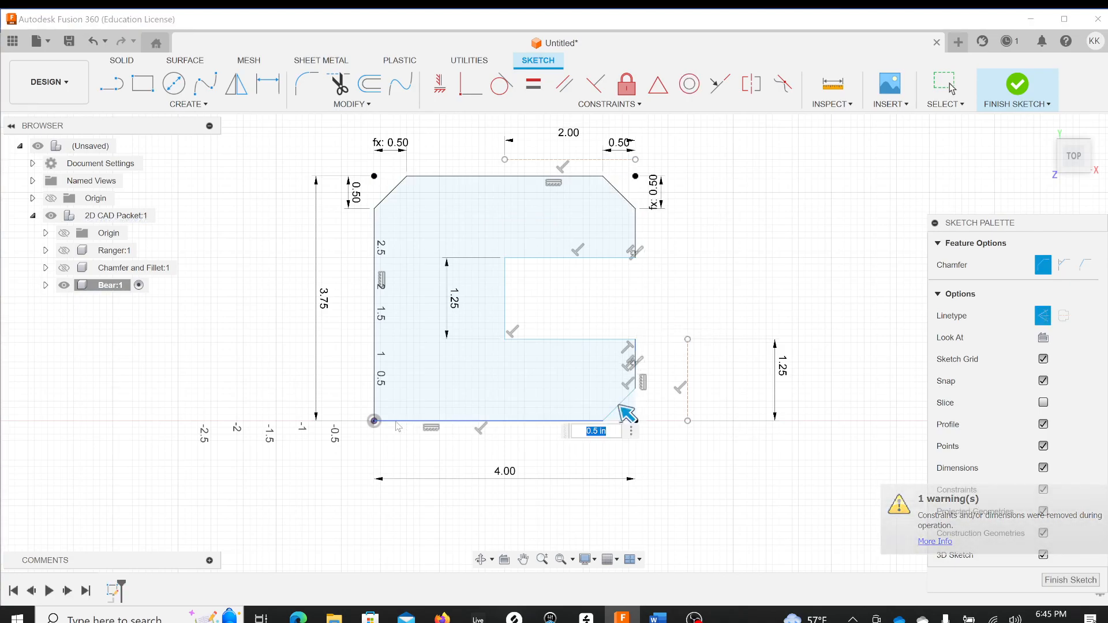
left_click(374, 420)
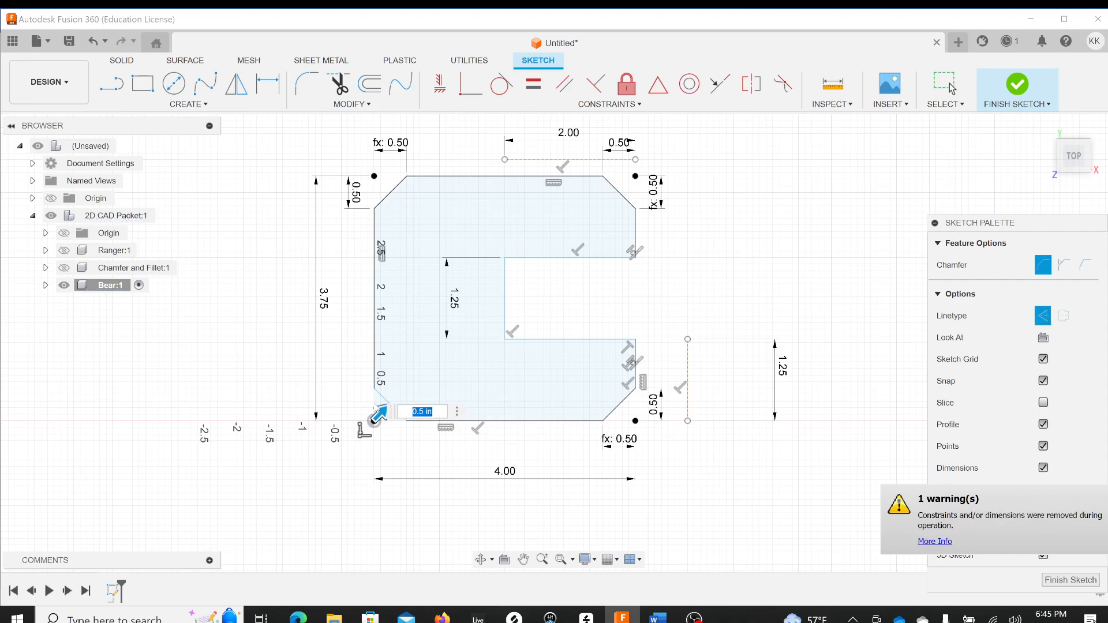
key("Return")
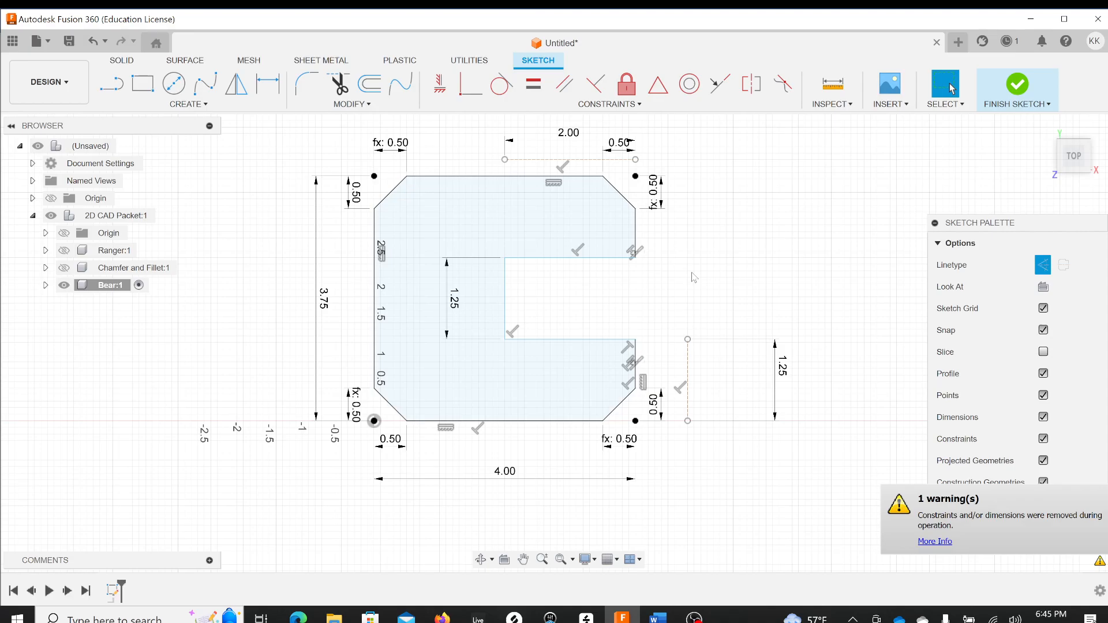
Check the BEAR drawing in Word and chamfer the notch's two inner corners with an equal distance of 0.25 in.
key("alt+Tab")
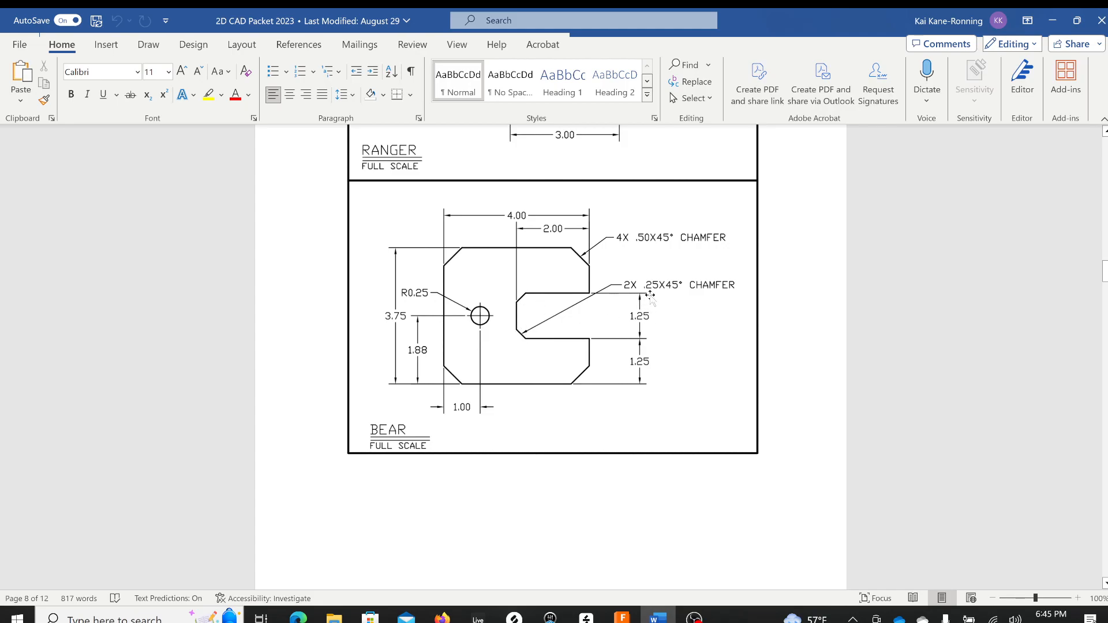
key("alt+Tab")
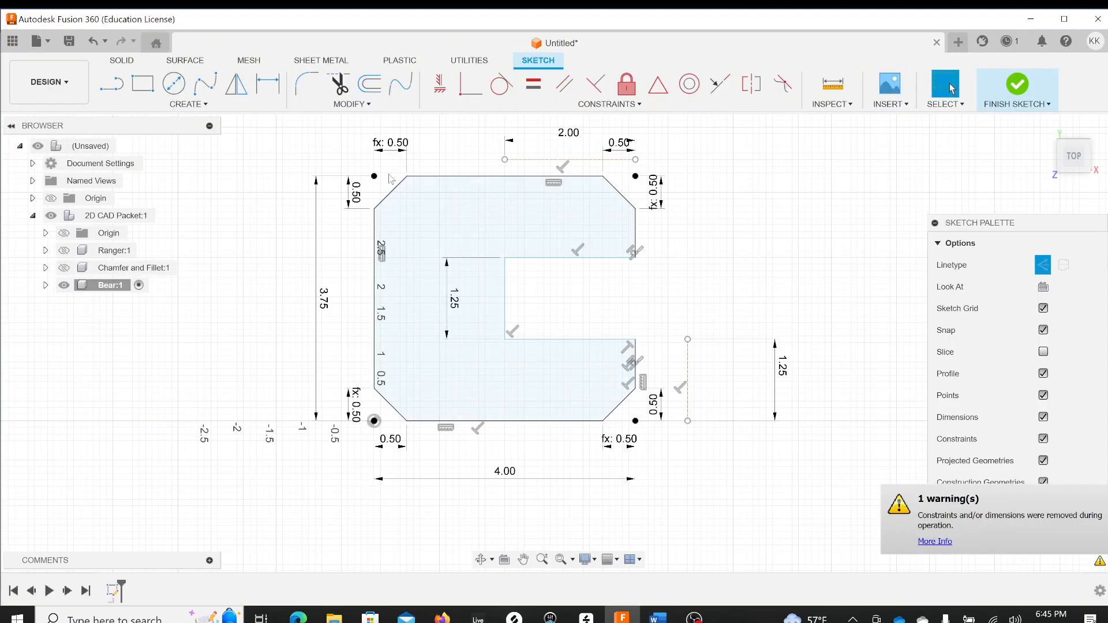
left_click(350, 104)
mouse_move(358, 135)
left_click(422, 134)
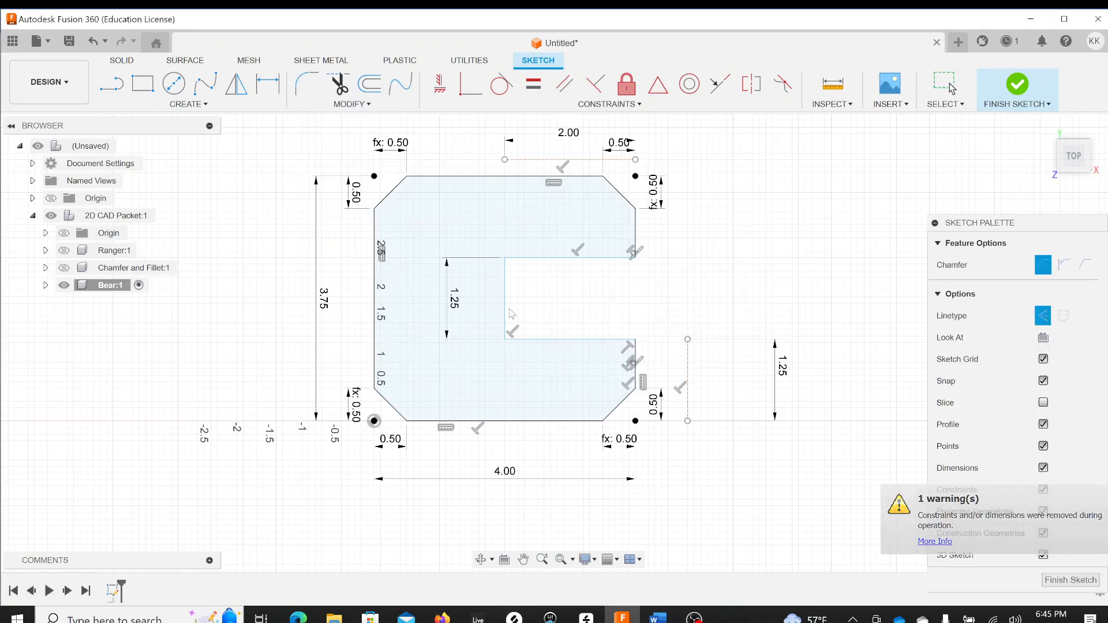
left_click(505, 314)
left_click(517, 340)
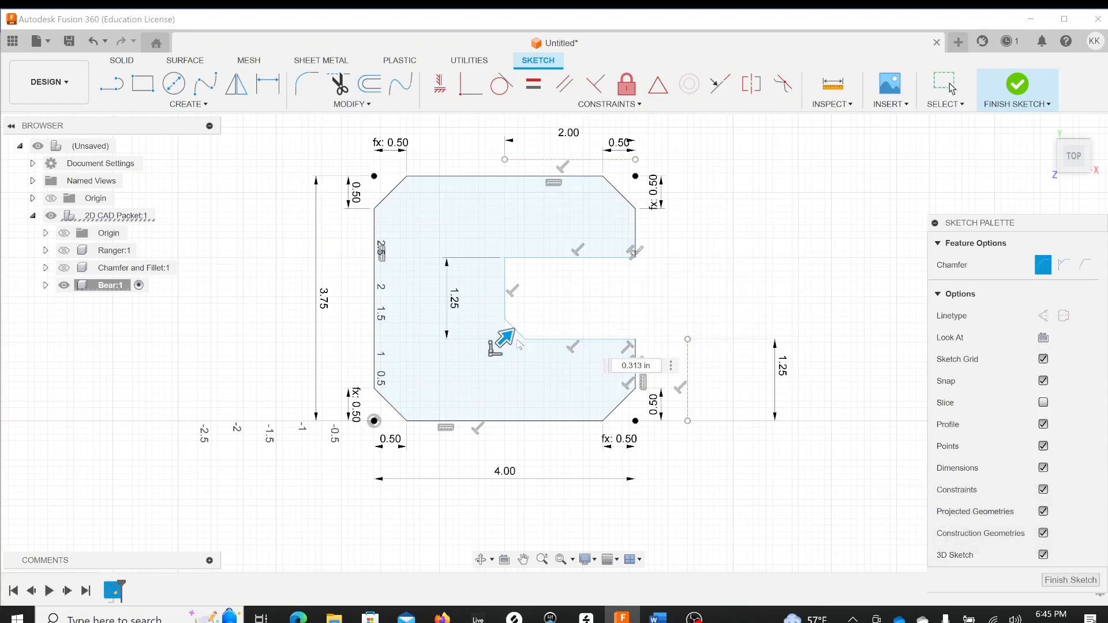
key("BackSpace")
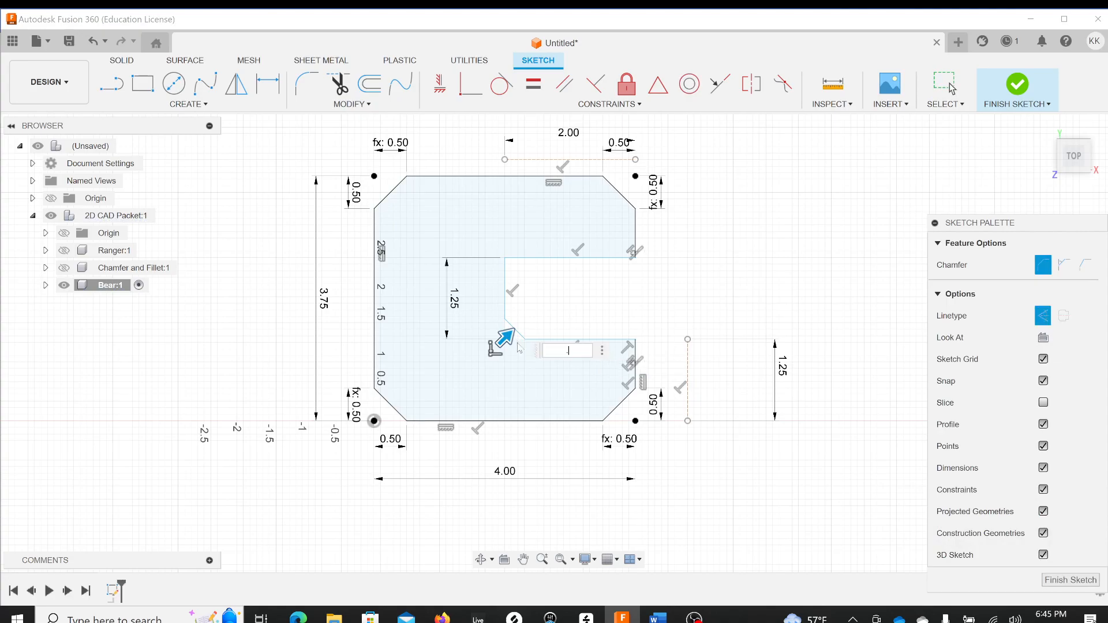
key("Return")
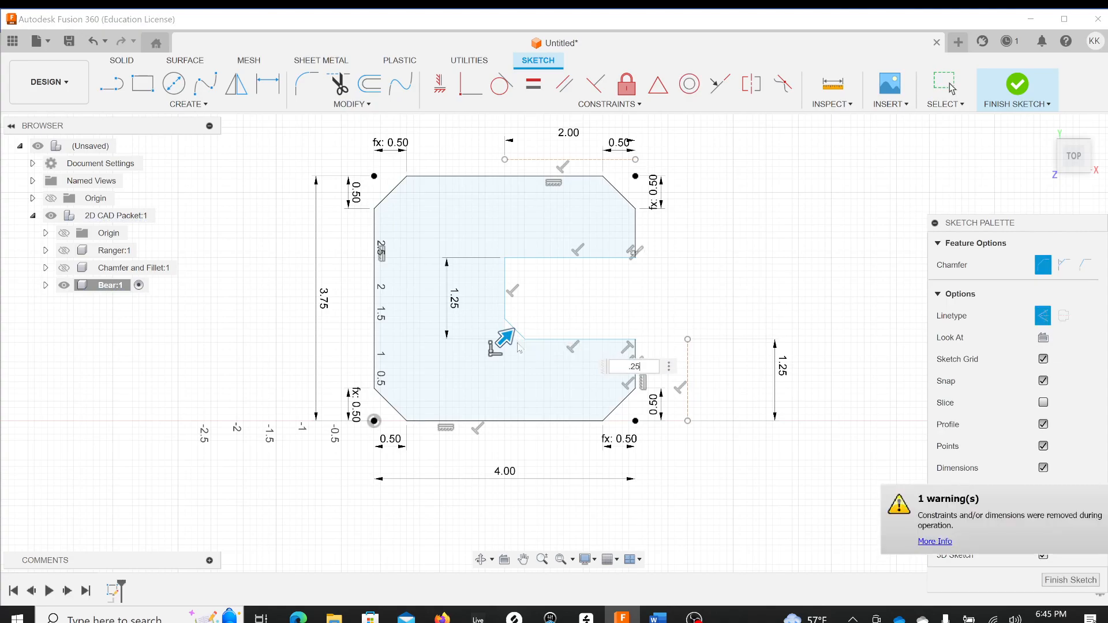
left_click(520, 261)
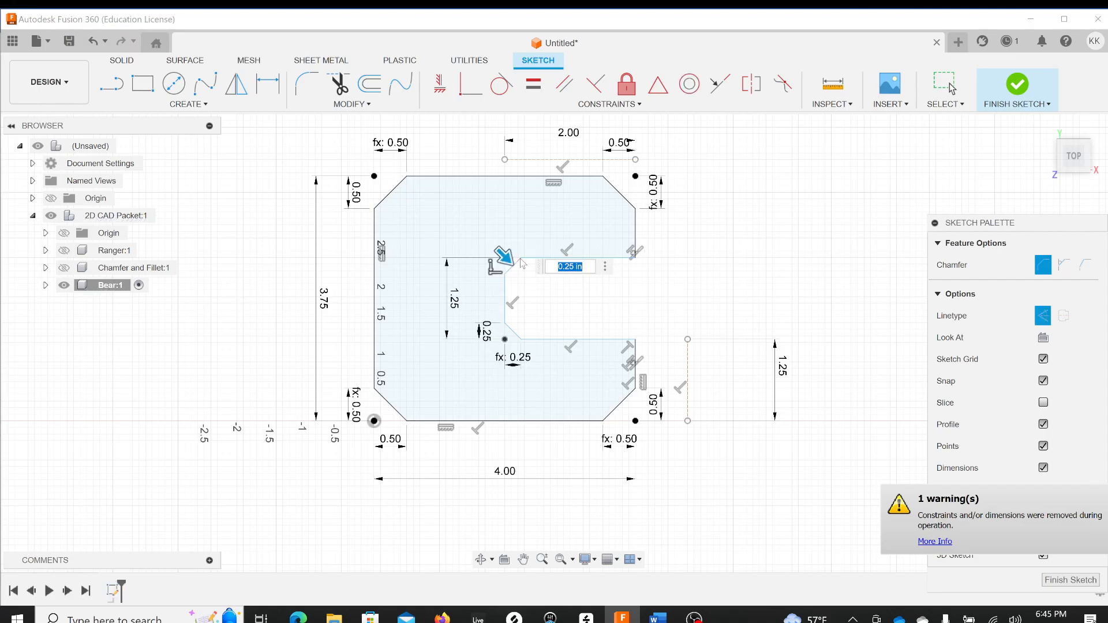
key("Return")
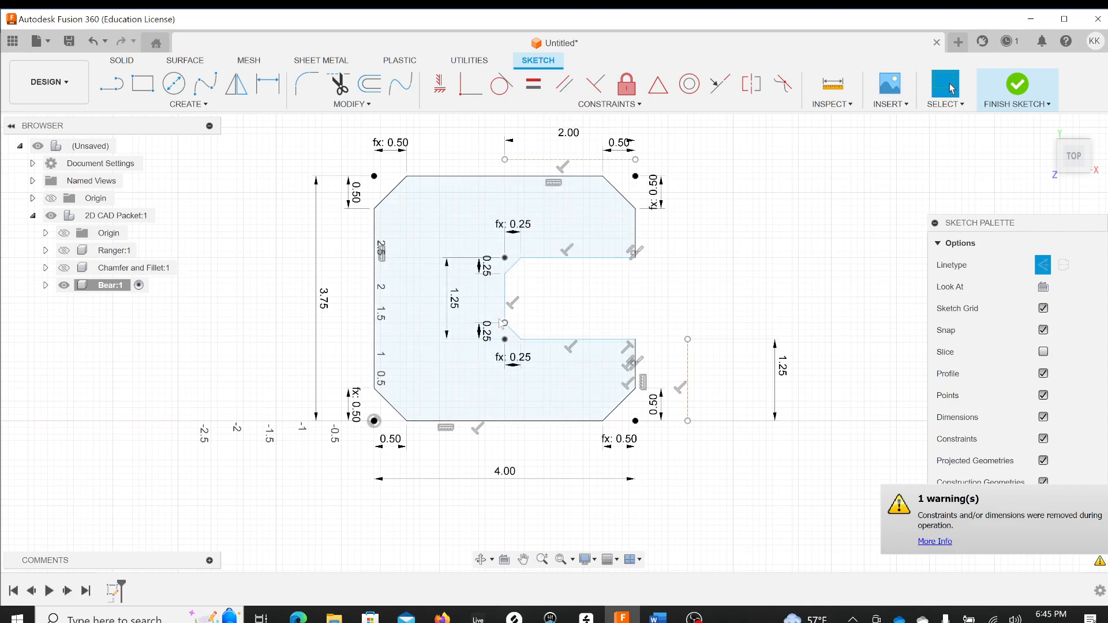
Move the notch's 1.25 in height dimension closer to the notch's inner edge.
double_click(485, 336)
key("Return")
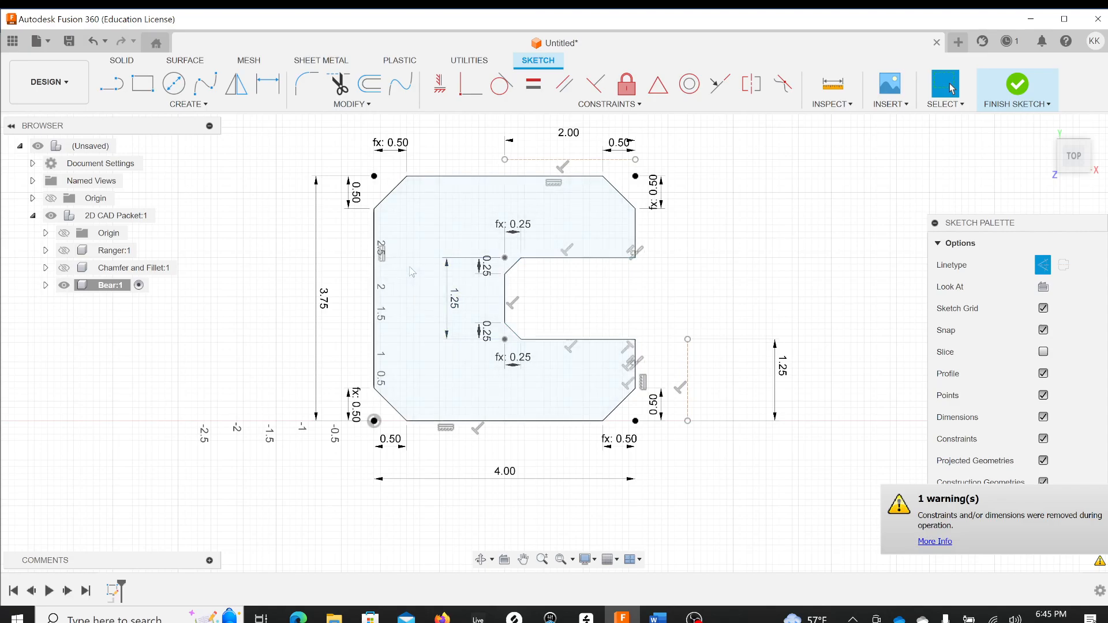
left_click_drag(454, 301, 473, 309)
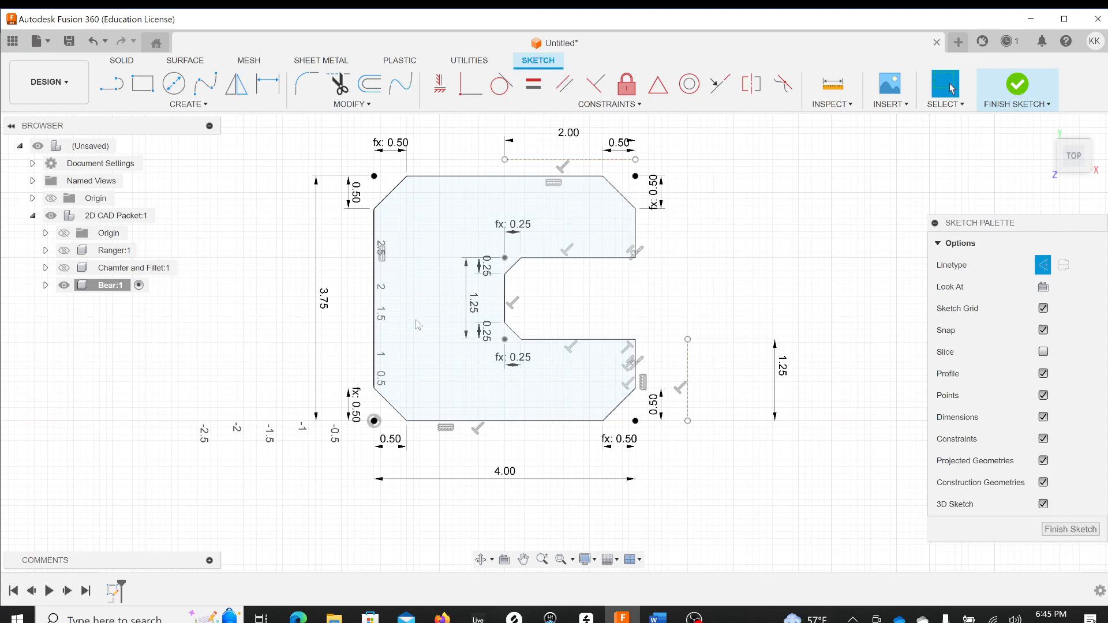
Check the hole position in the BEAR drawing and draw a 1 in horizontal construction line below the outline, starting in line with its left edge.
key("alt+Tab")
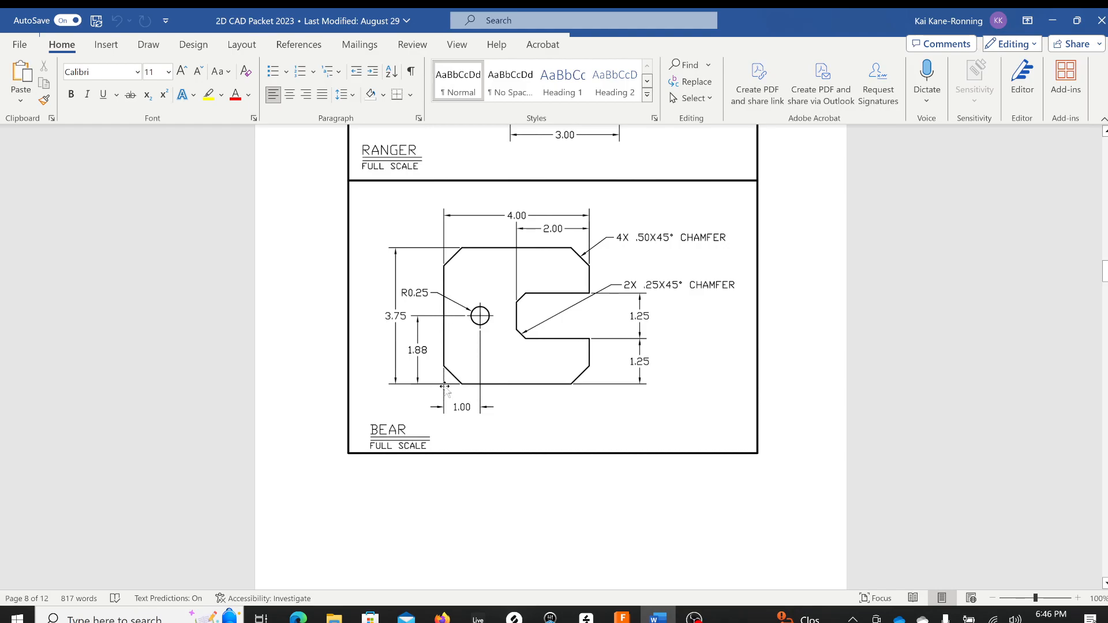
key("alt+Tab")
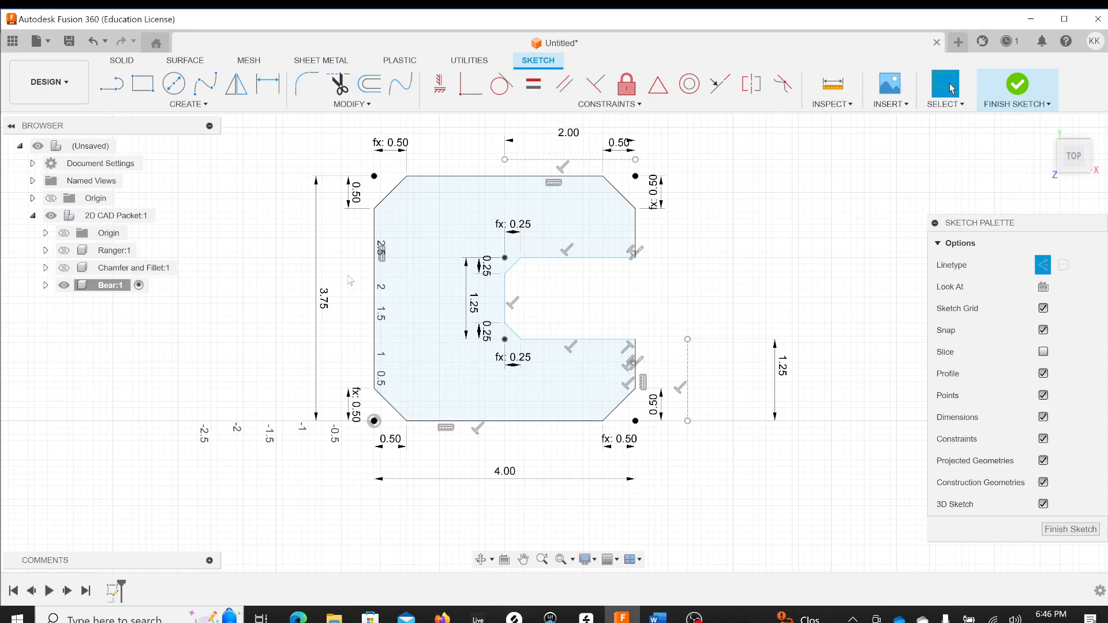
left_click(111, 83)
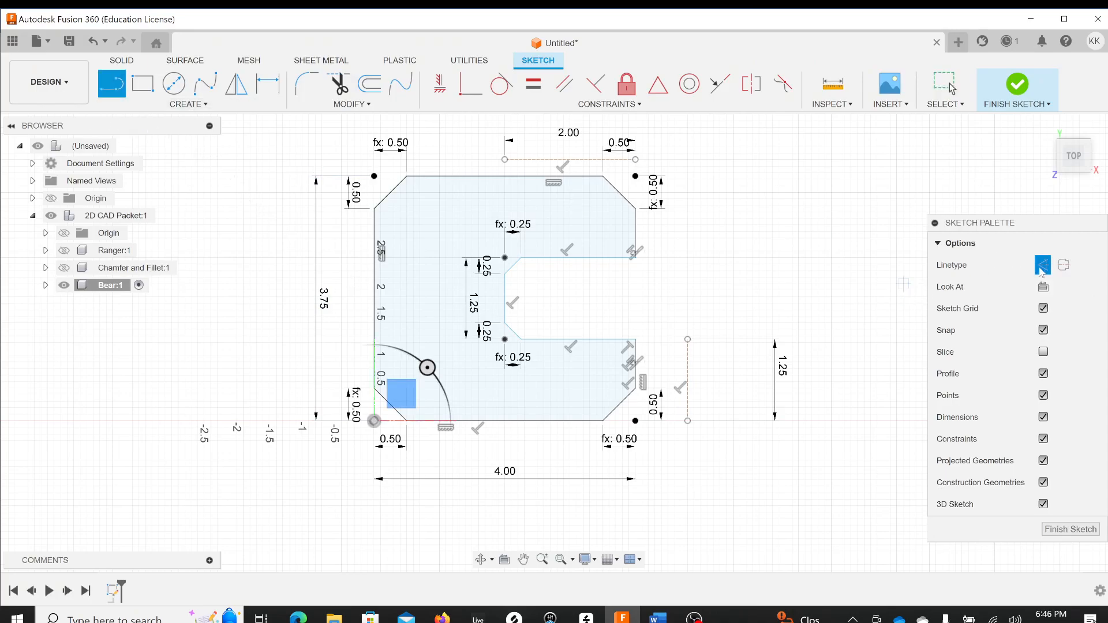
left_click(1042, 268)
left_click(1042, 266)
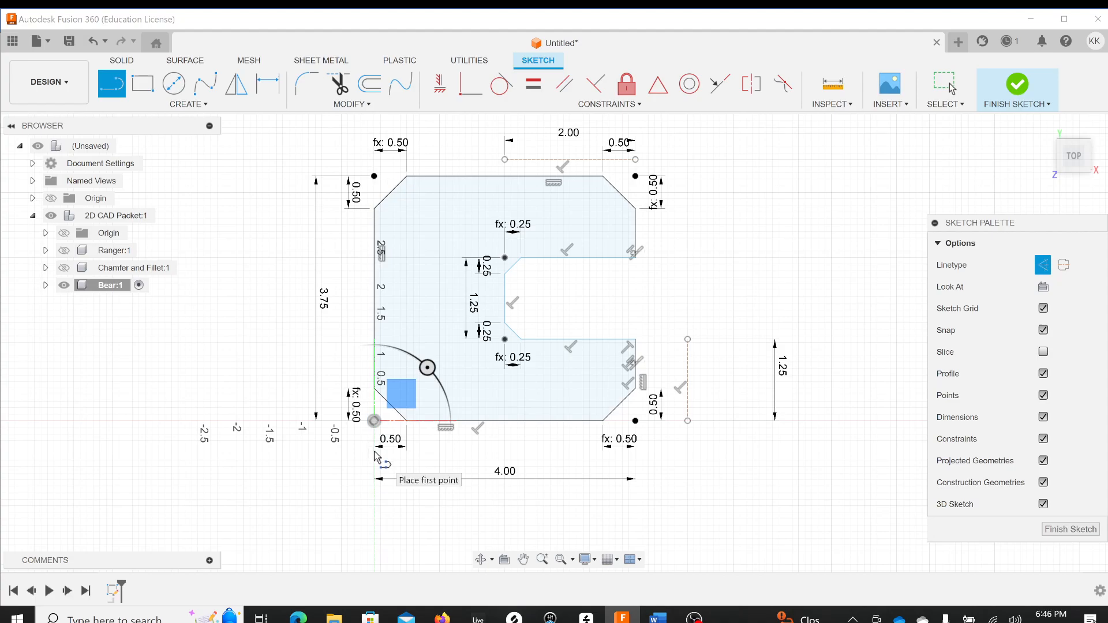
left_click(374, 453)
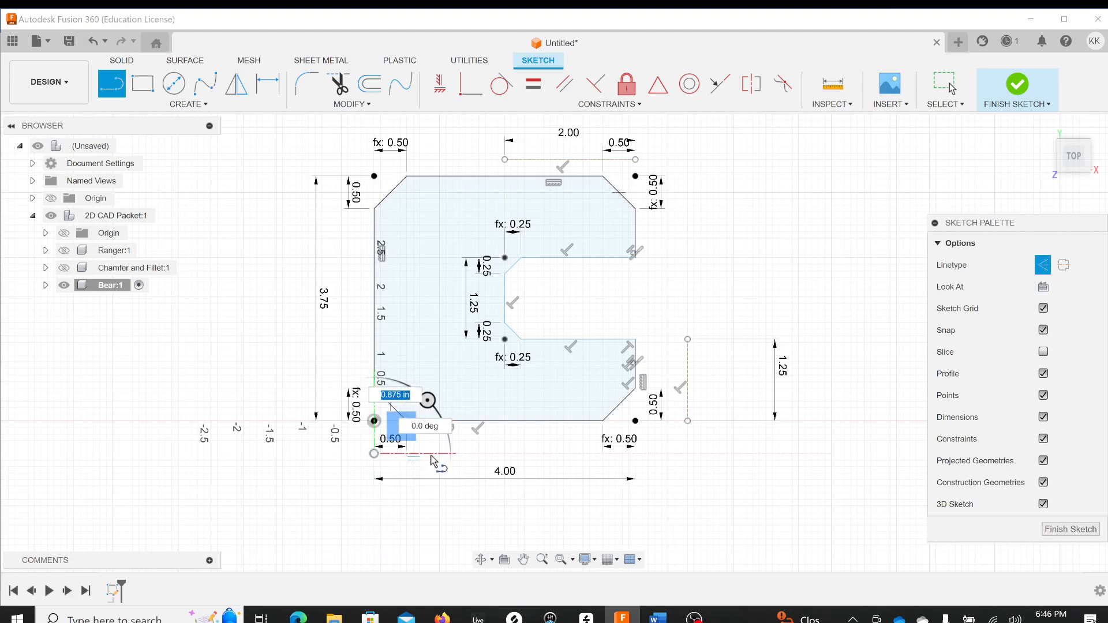
type("1")
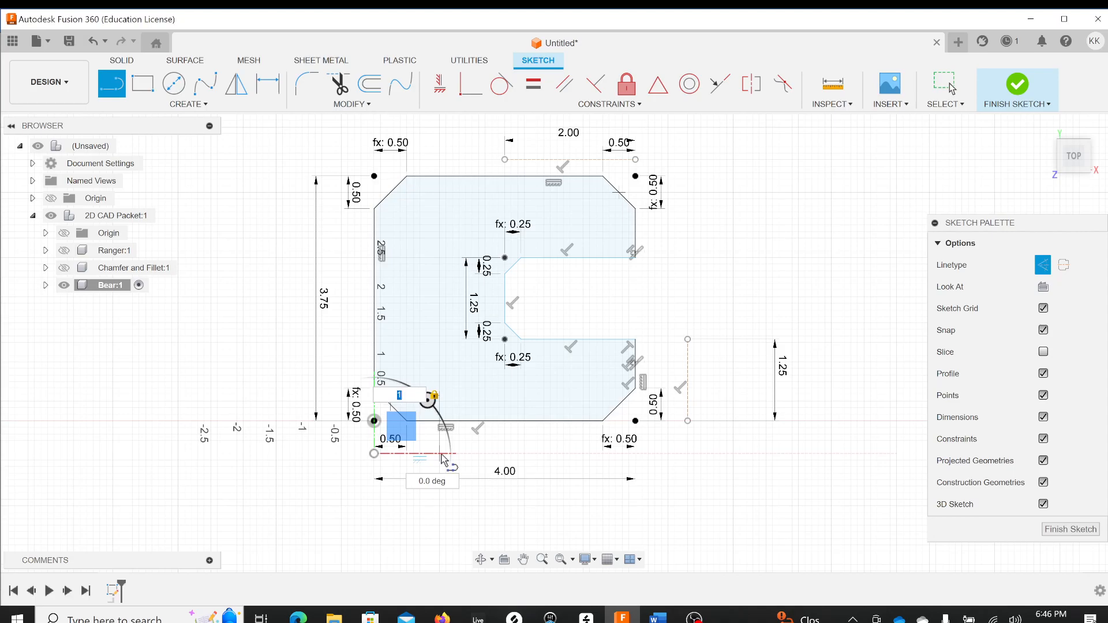
left_click(441, 455)
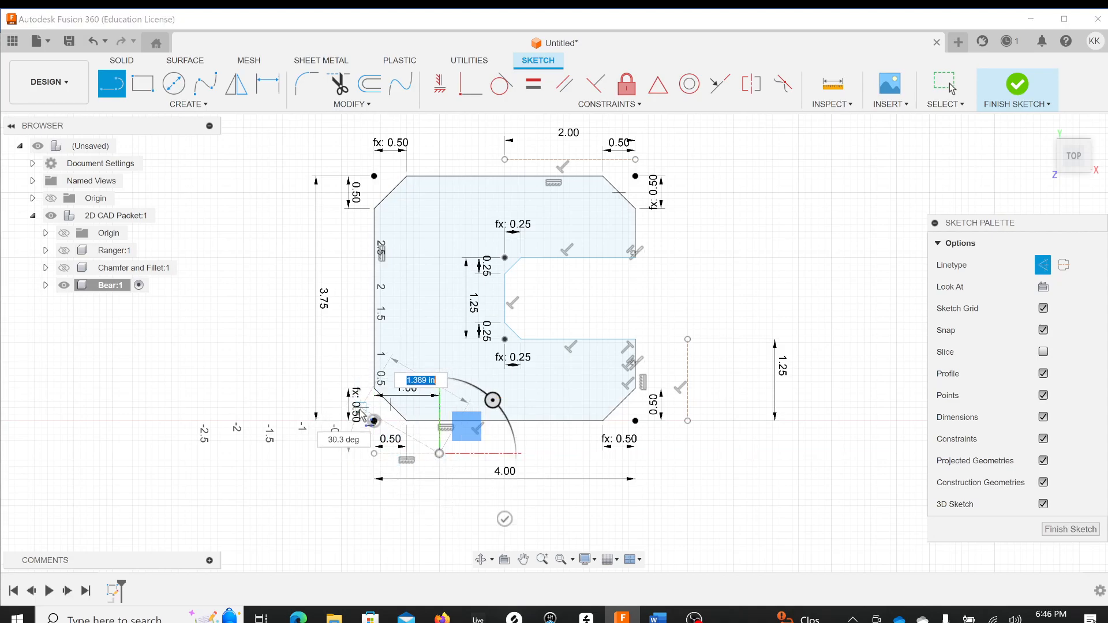
key("Escape")
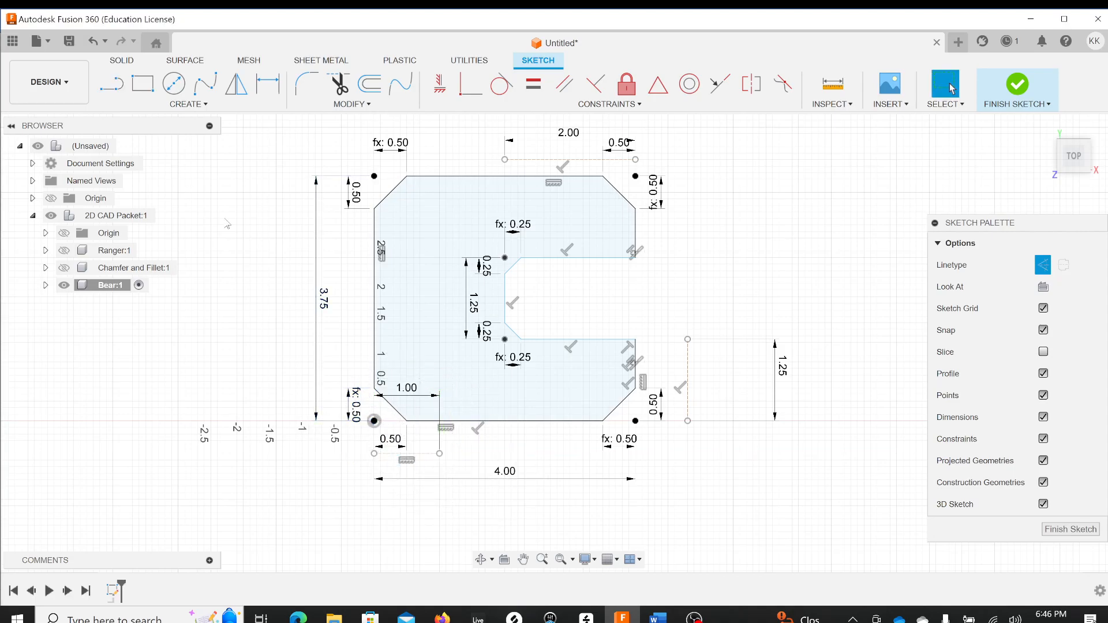
Draw a 1.88 in vertical construction line just outside the outline's left edge, starting level with the bottom edge.
key("l")
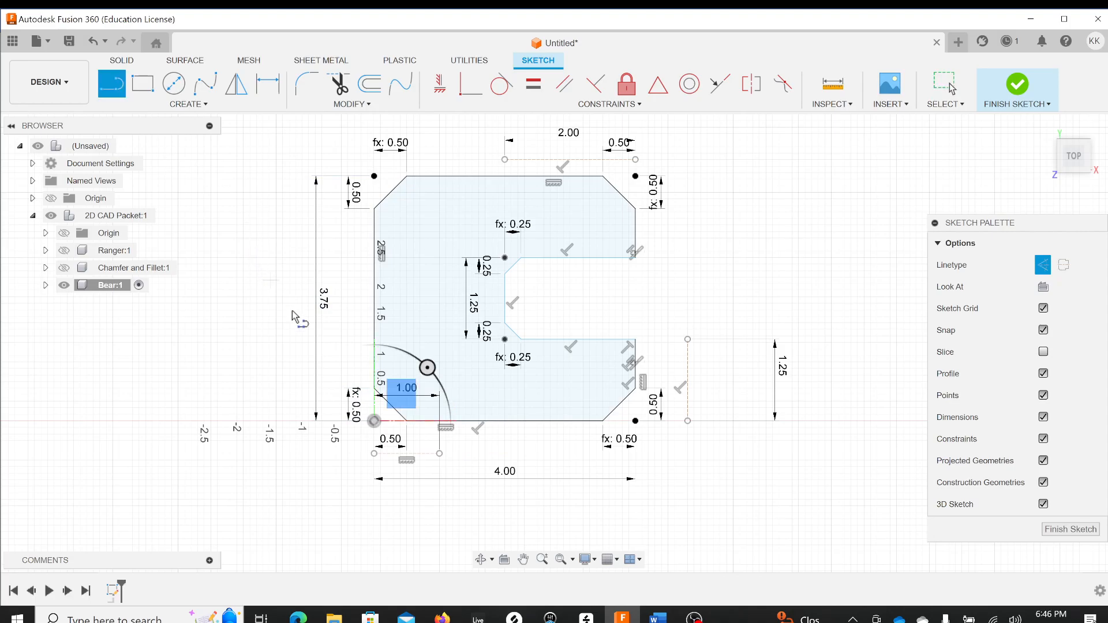
left_click(354, 421)
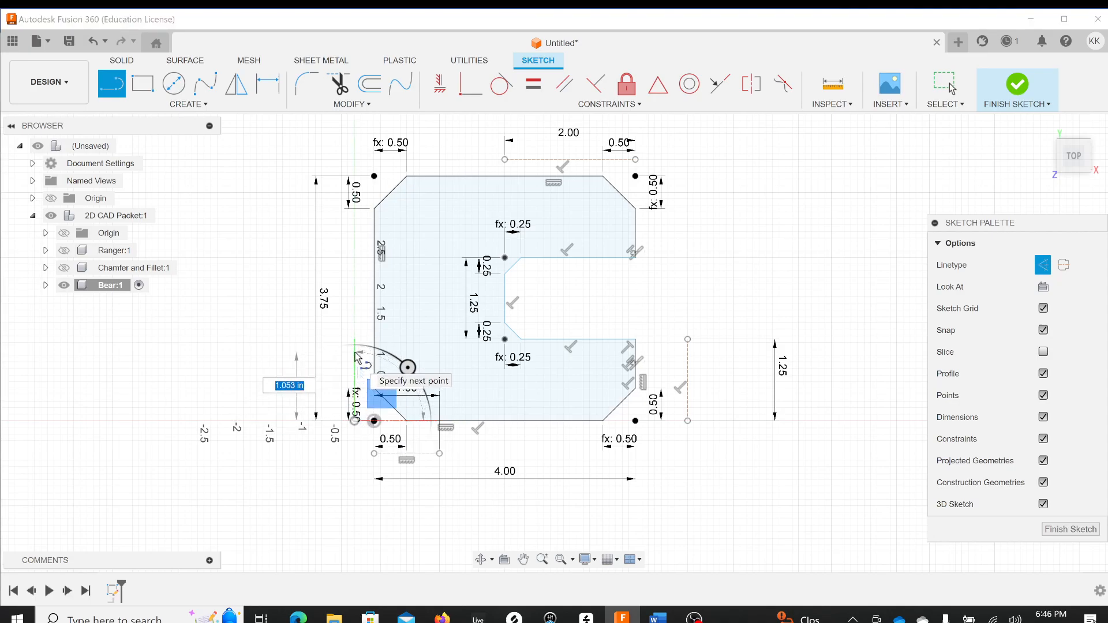
type("1.88")
key("Tab")
key("Return")
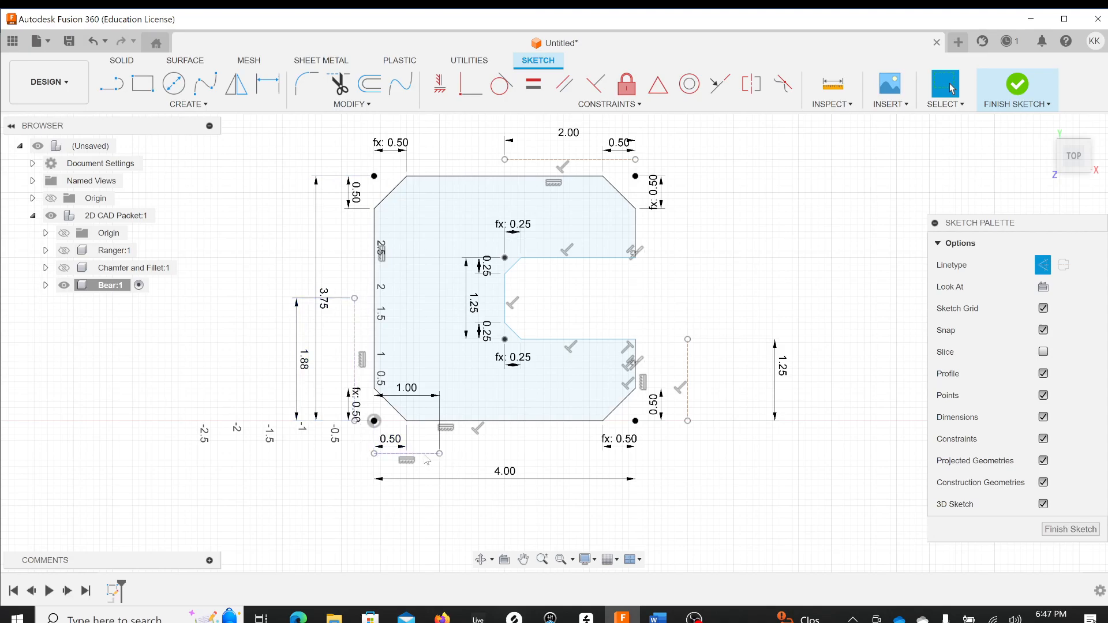
Draw a 0.5 in diameter circle centred where the ends of the two hole-locating lines align, checking its radius in the BEAR drawing.
left_click(176, 88)
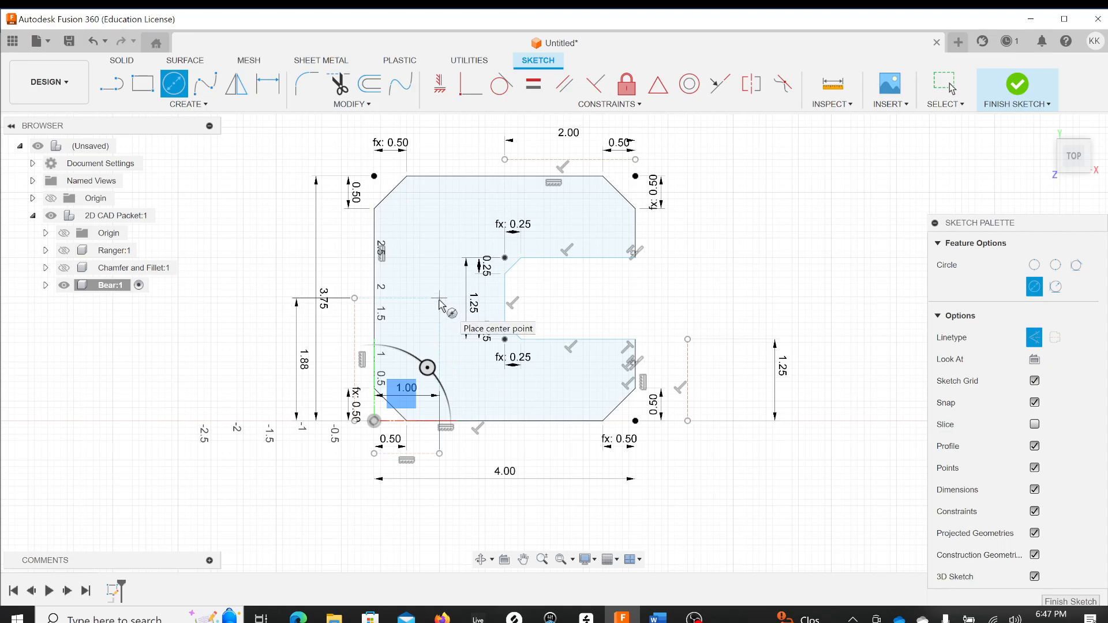
left_click(439, 299)
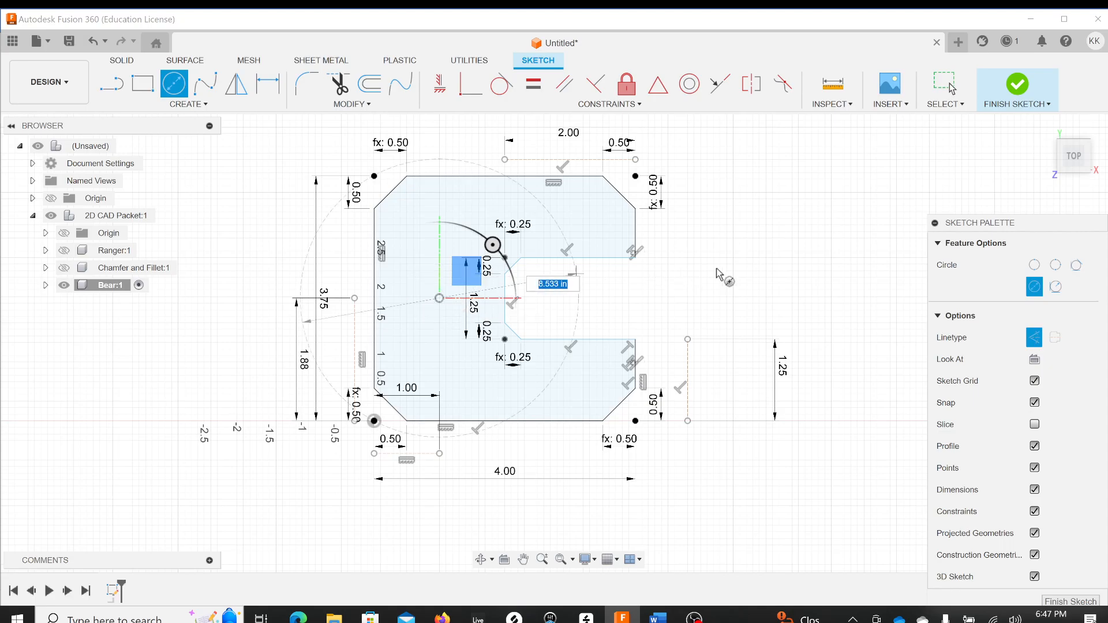
left_click(1033, 339)
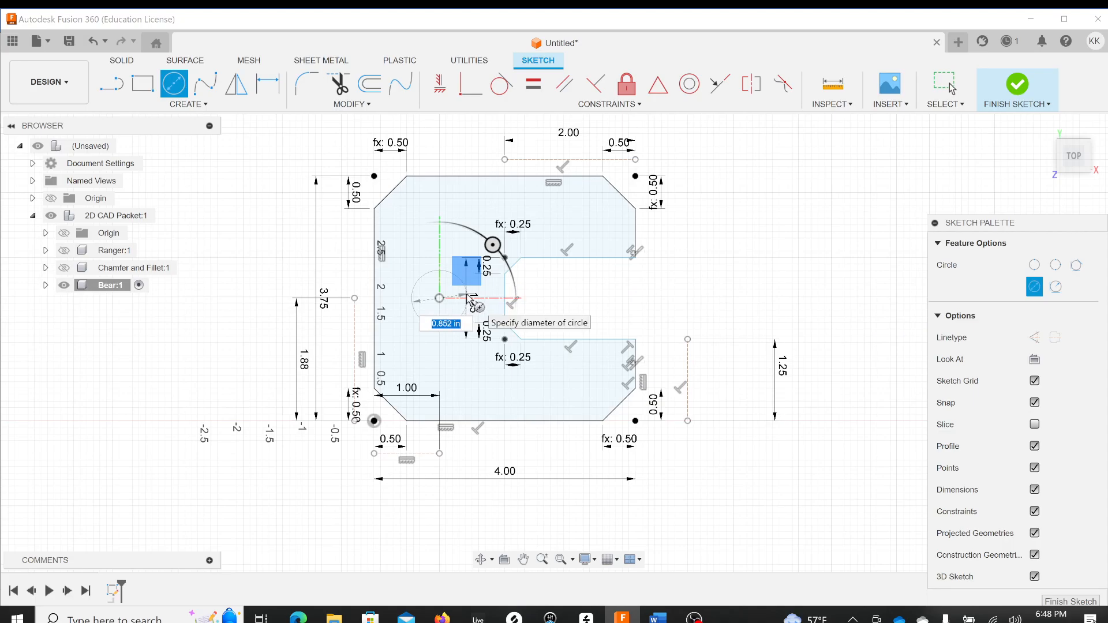
key("alt+Tab")
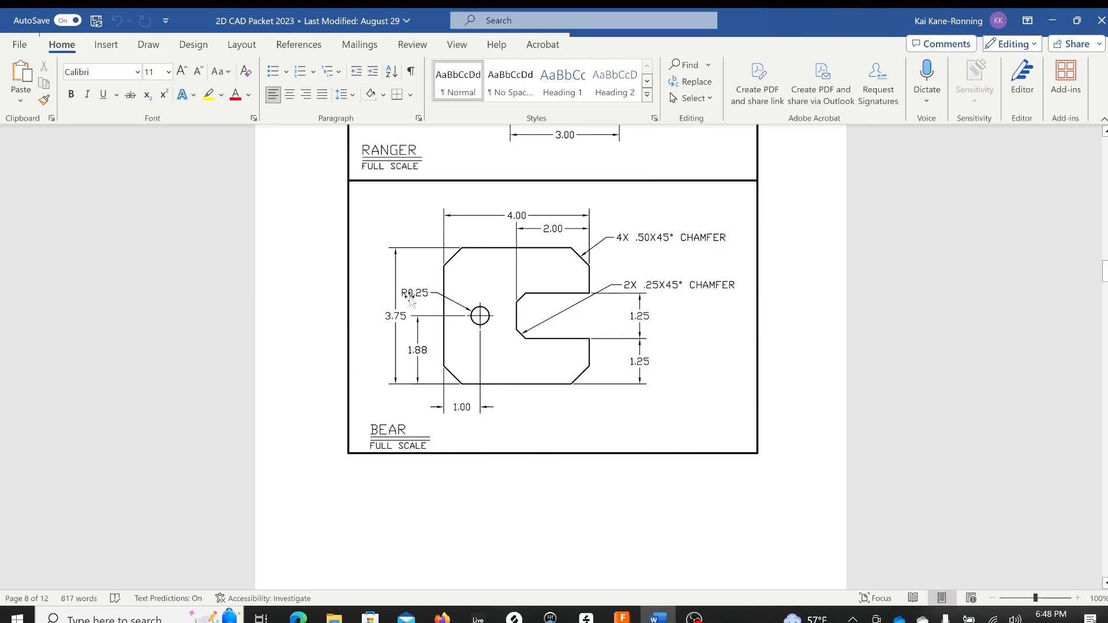
key("alt+Tab")
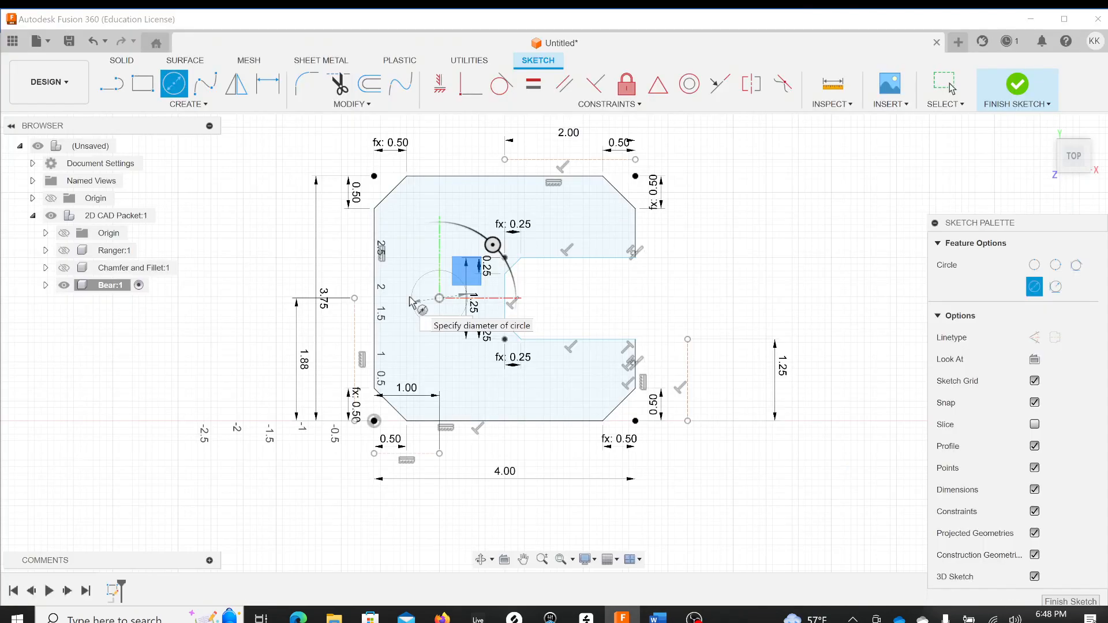
type(".5")
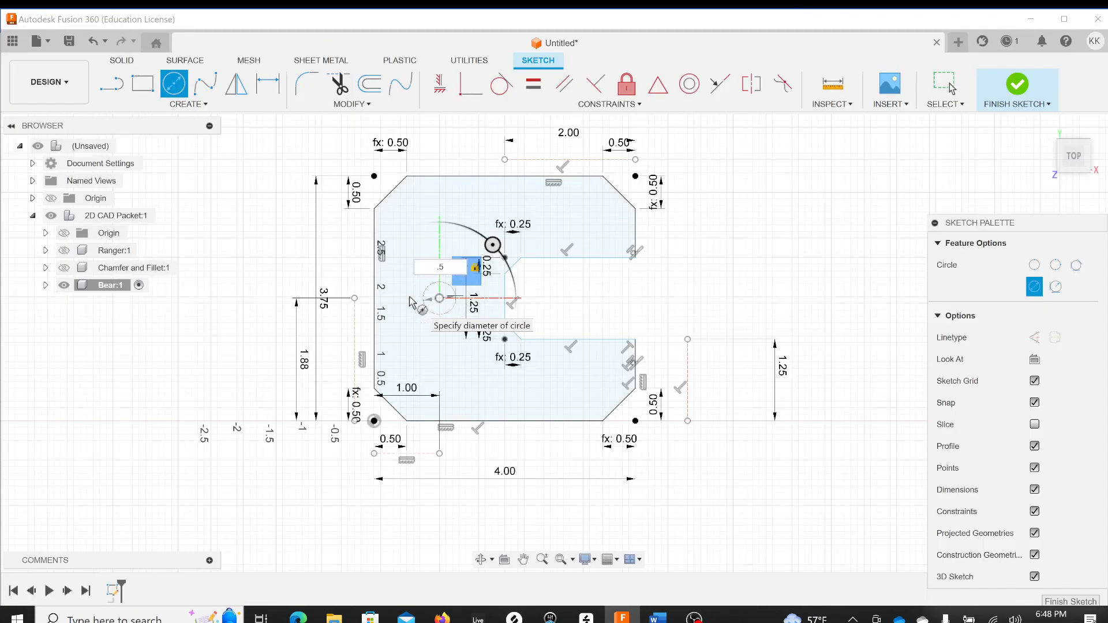
key("Return")
key("Escape")
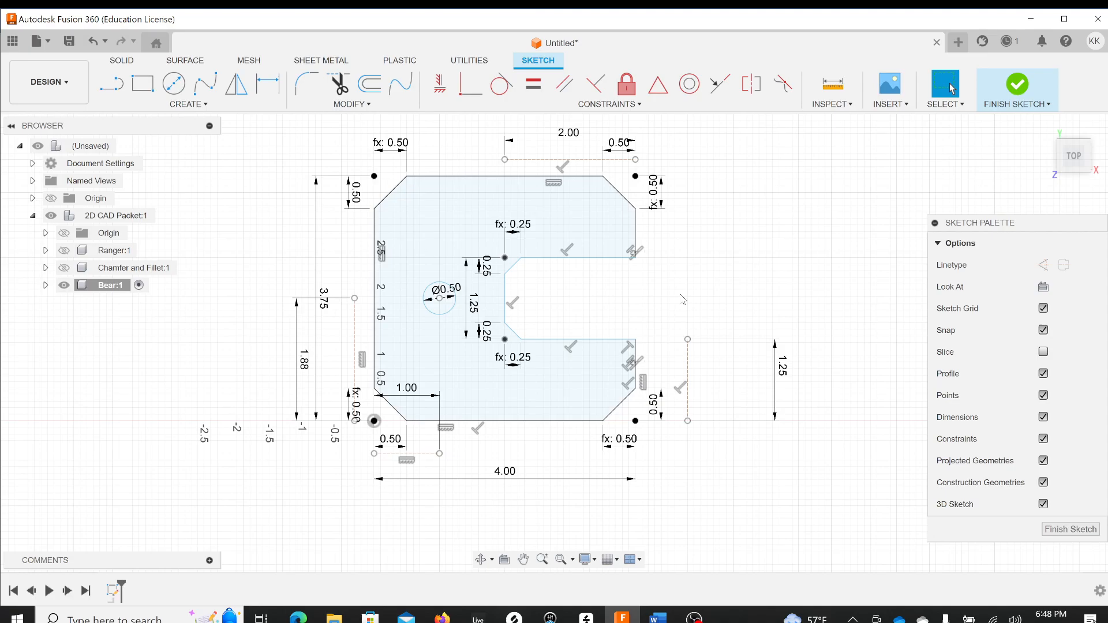
Finish the sketch and extrude the notched profile, leaving out the circle, 0.5 in upward as a new body.
middle_click_drag(682, 299, 777, 220, "shift")
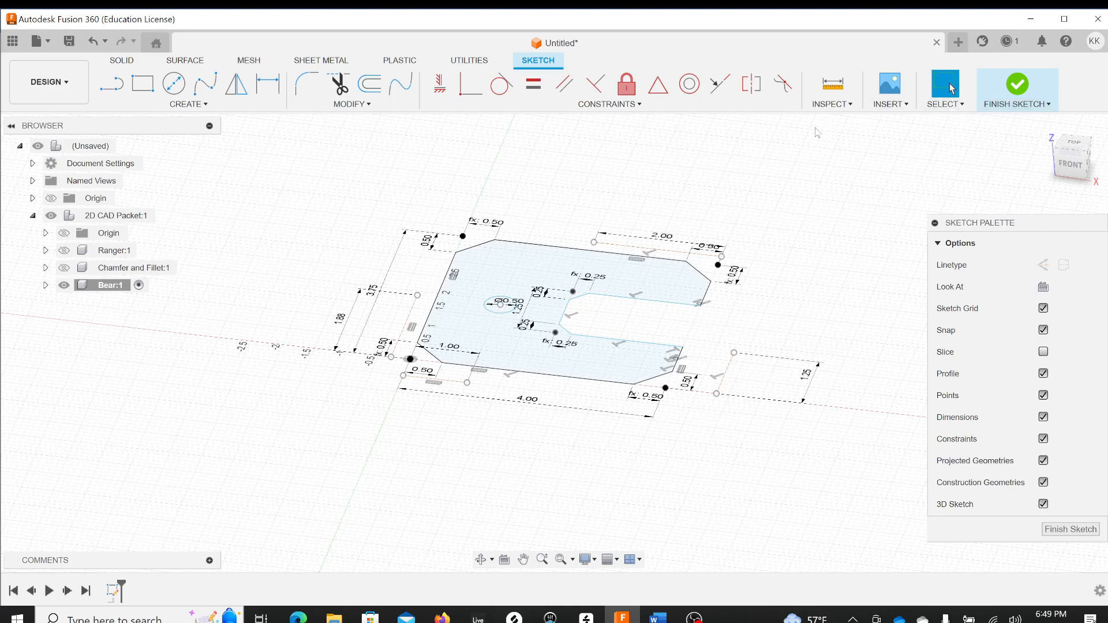
left_click(1019, 81)
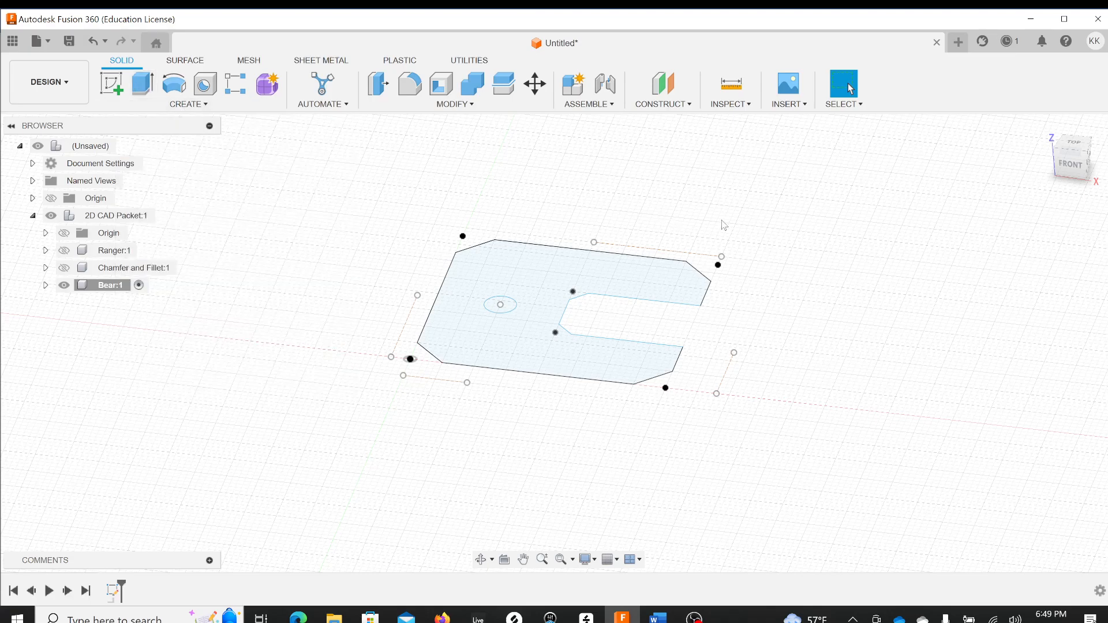
key("e")
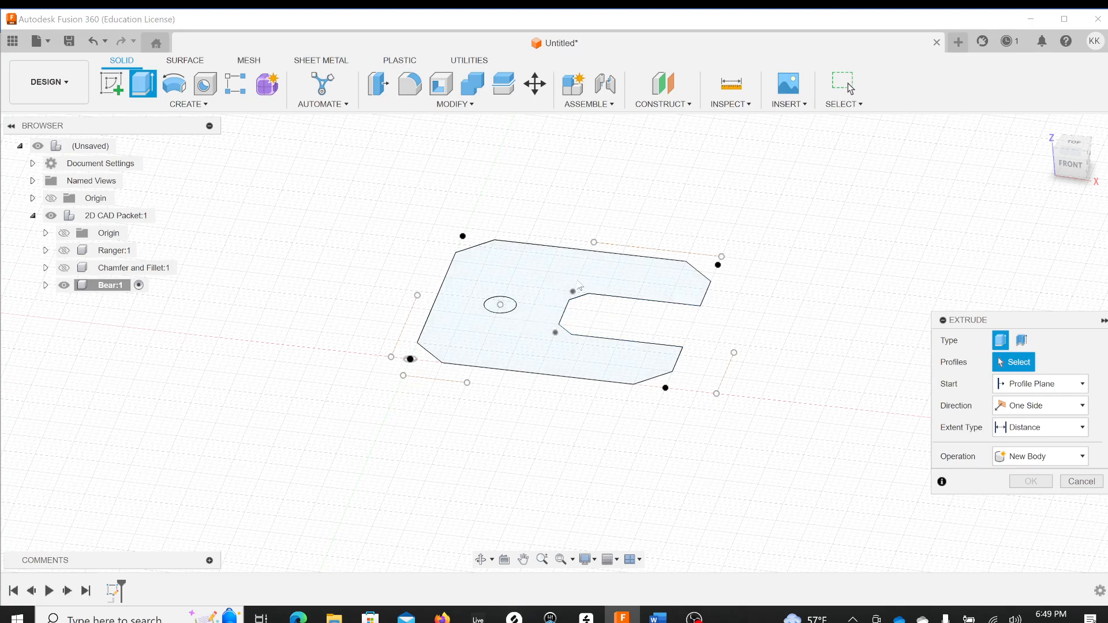
left_click(607, 277)
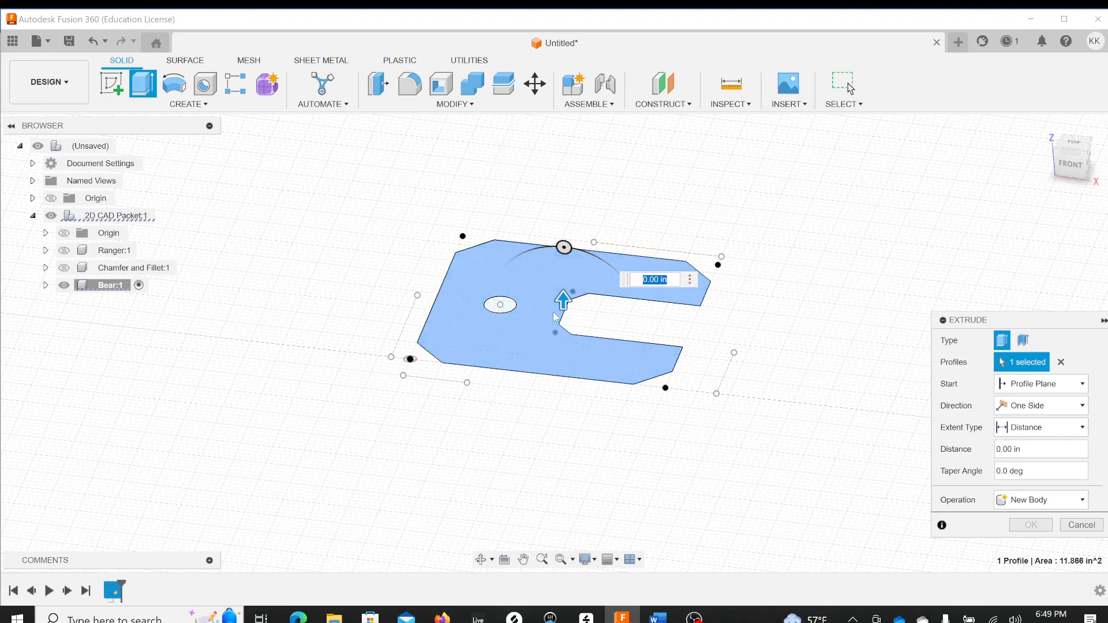
left_click_drag(562, 301, 563, 260)
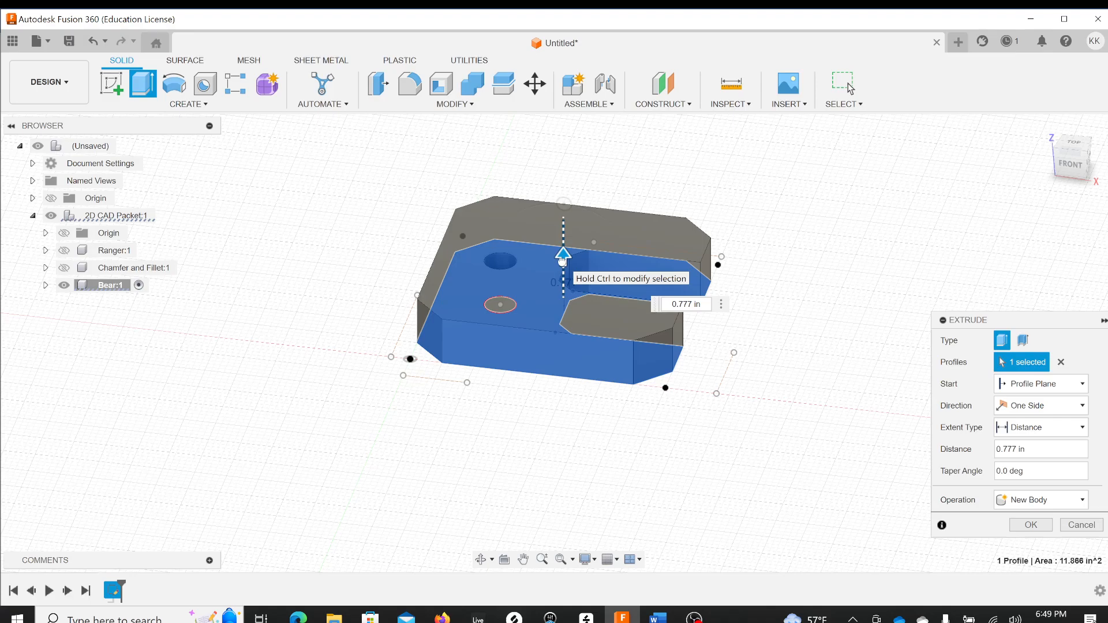
left_click_drag(562, 260, 587, 271)
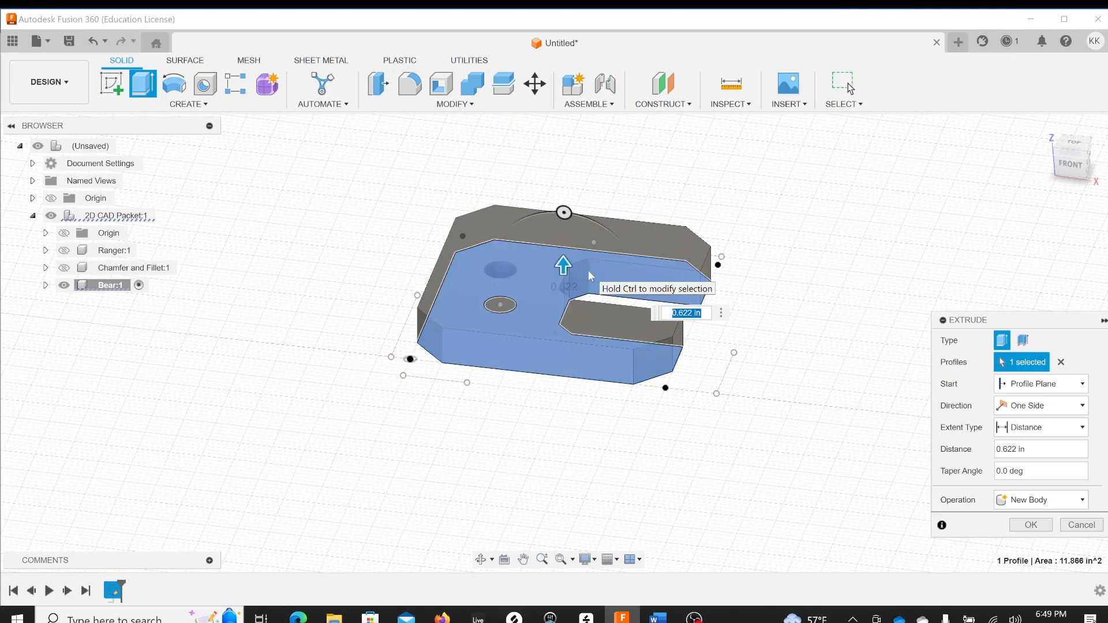
type(".5")
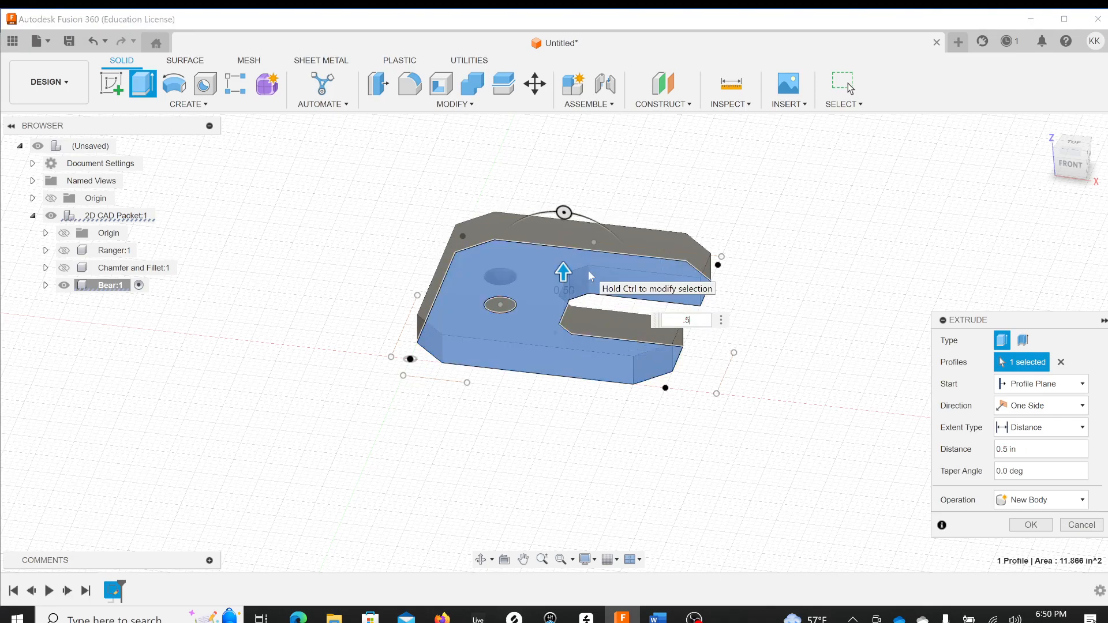
key("Return")
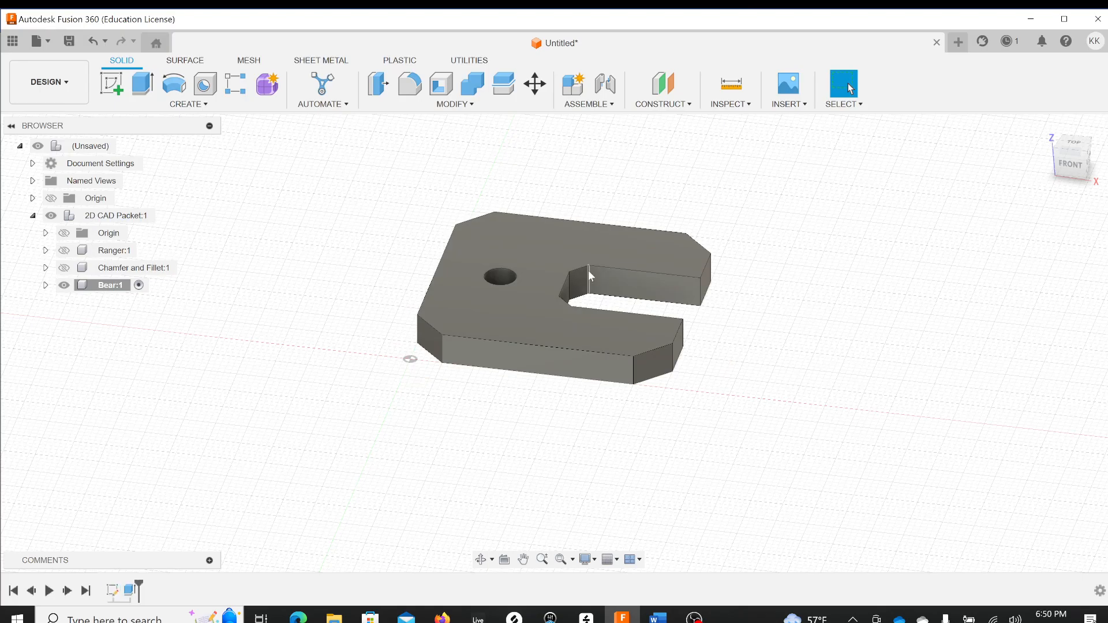
Rename the extruded body in the Bear component as "wrench head".
middle_click_drag(732, 344, 747, 395, "shift")
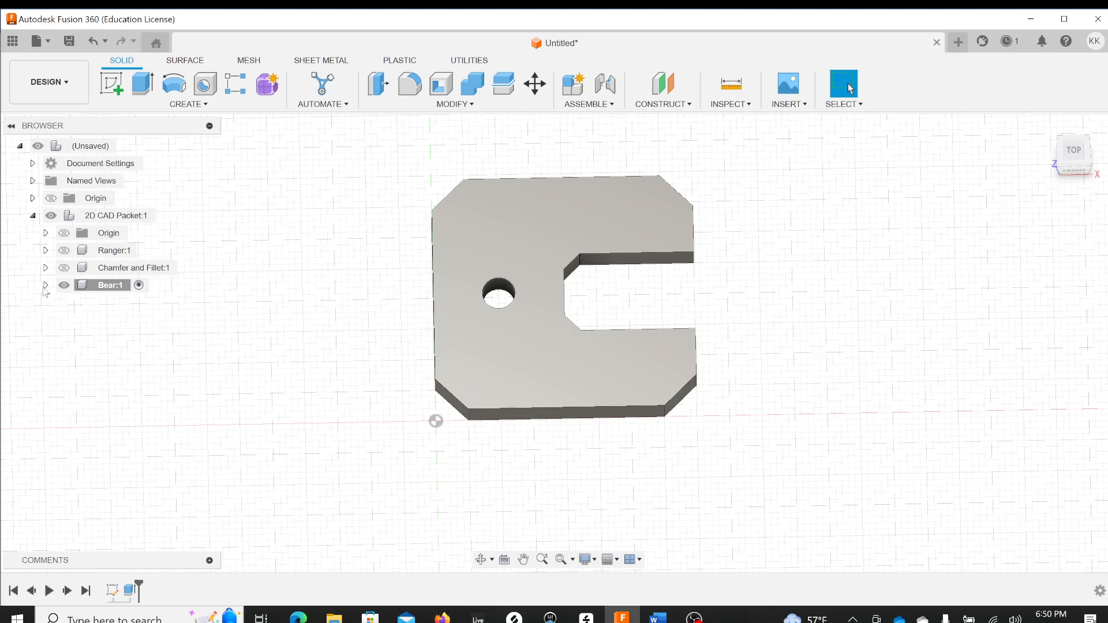
left_click(45, 288)
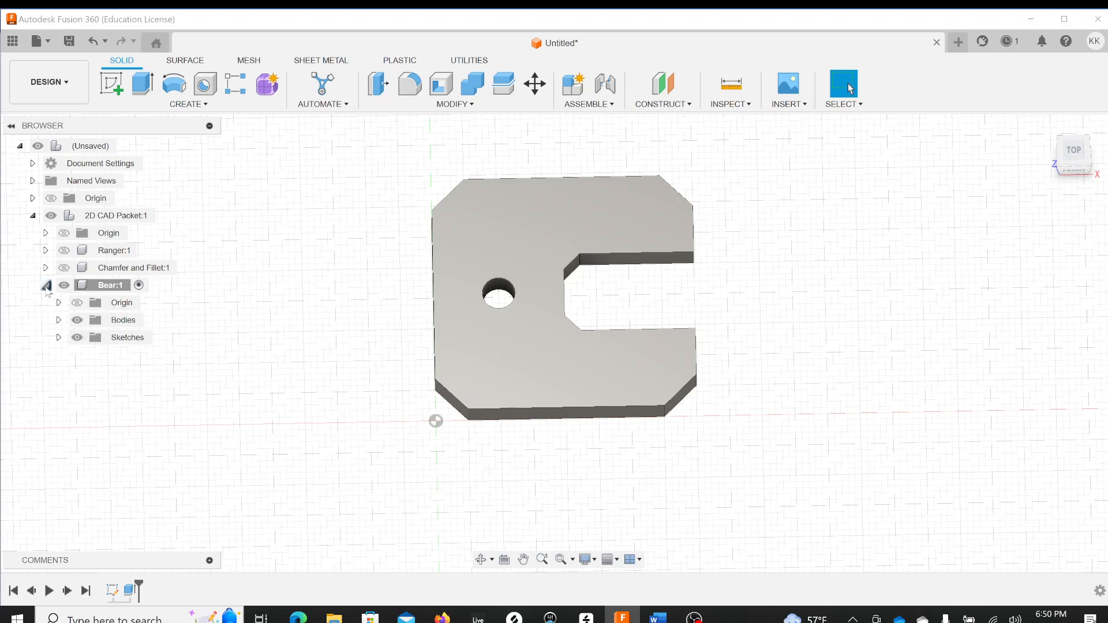
left_click(58, 319)
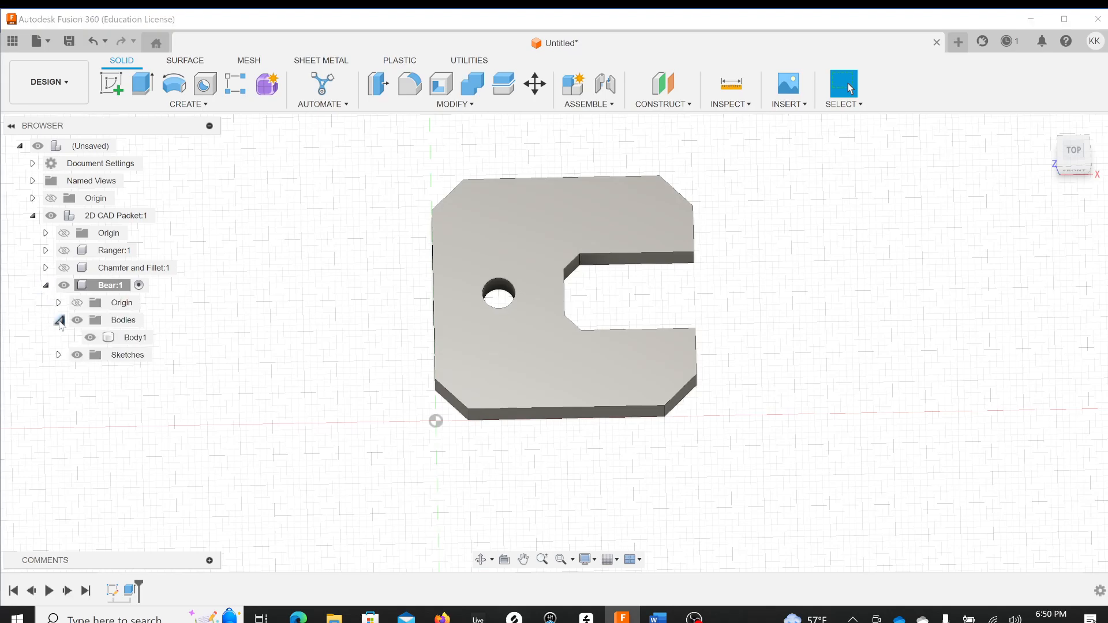
double_click(132, 340)
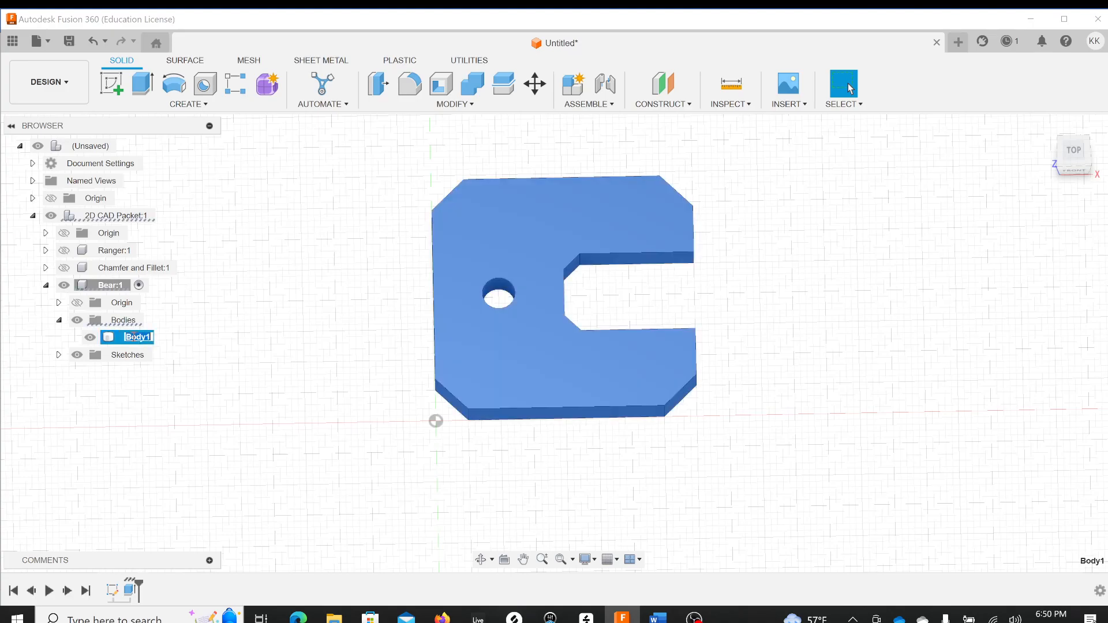
type("wren")
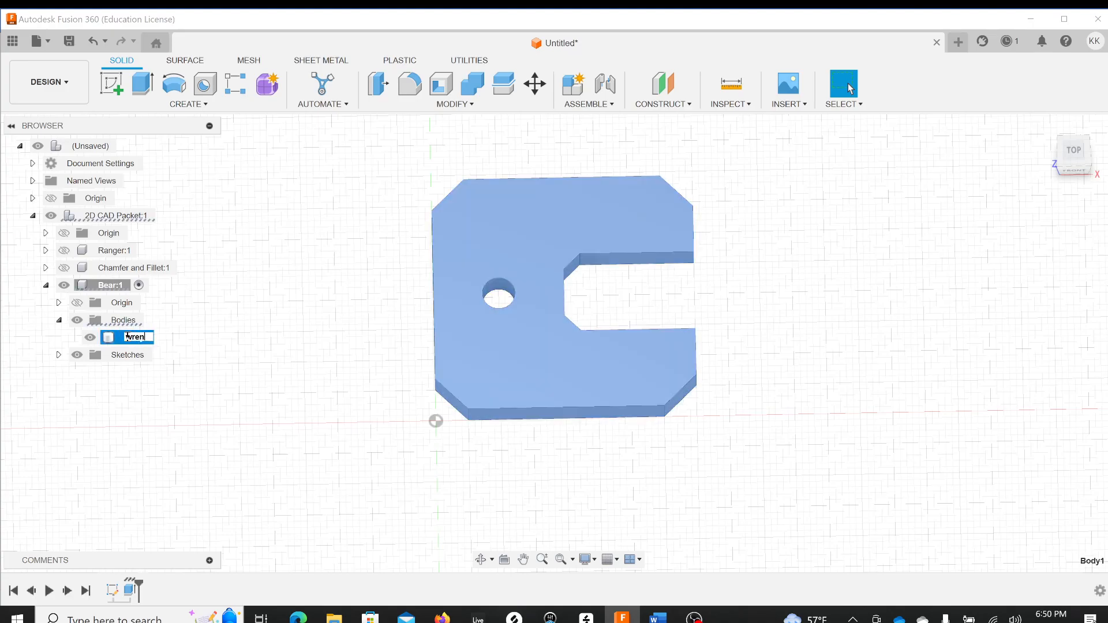
type("ch head")
key("Return")
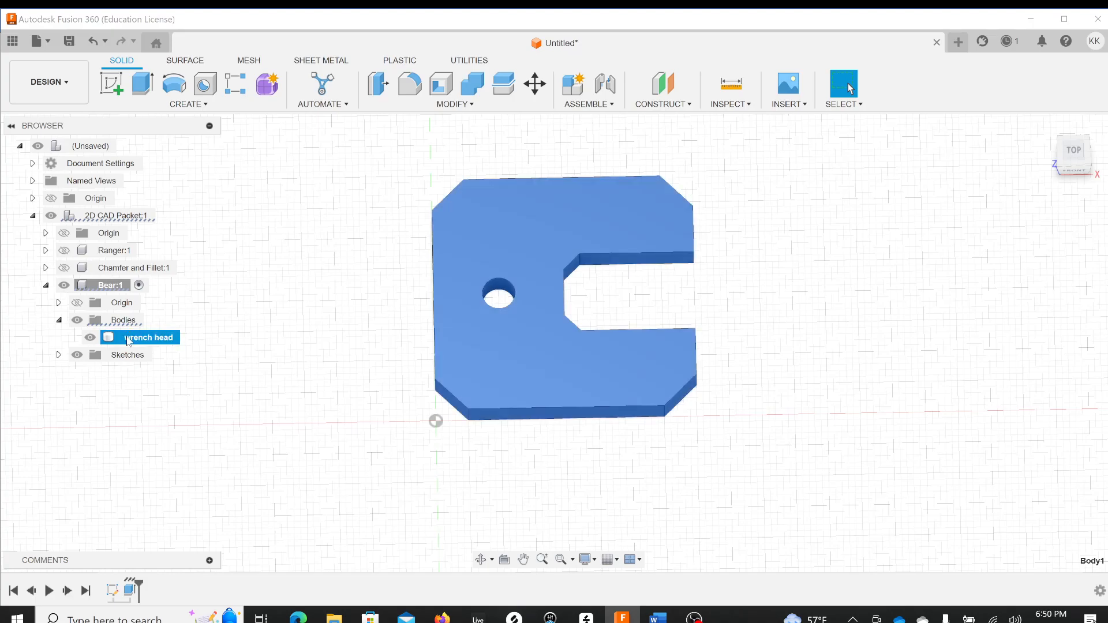
Hide the wrench head body and make the Bear component's Sketch1 visible.
left_click(90, 337)
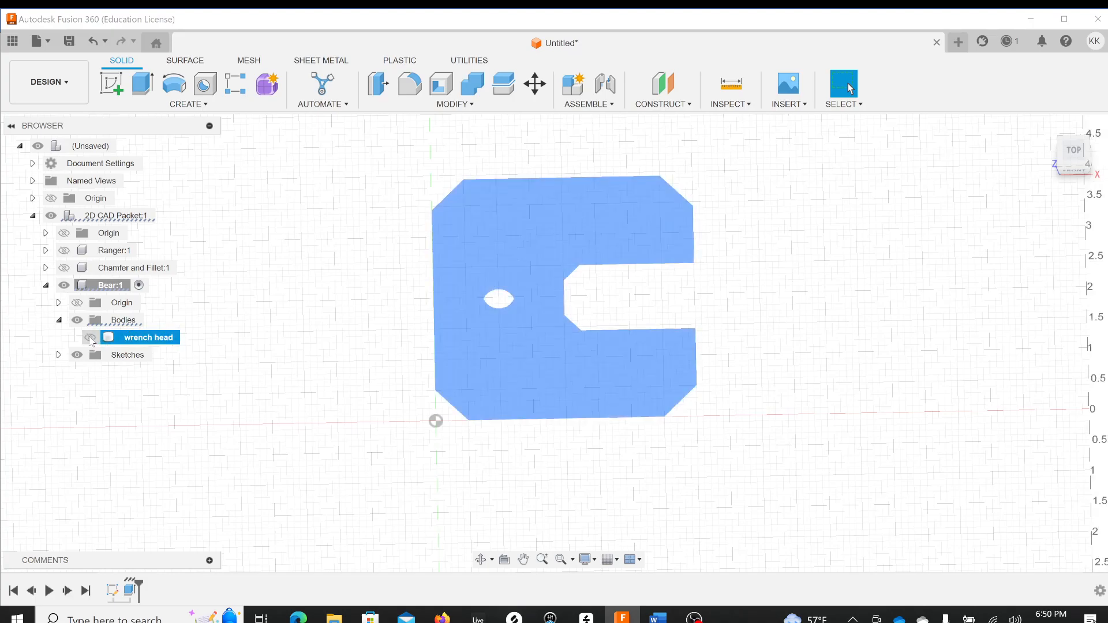
left_click(340, 340)
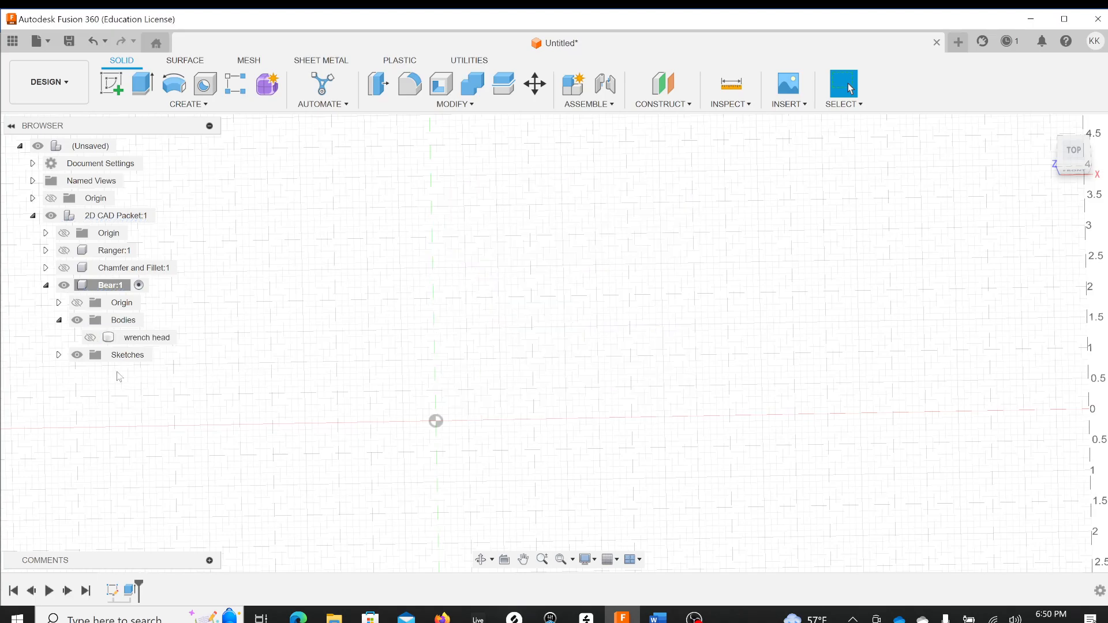
left_click(59, 355)
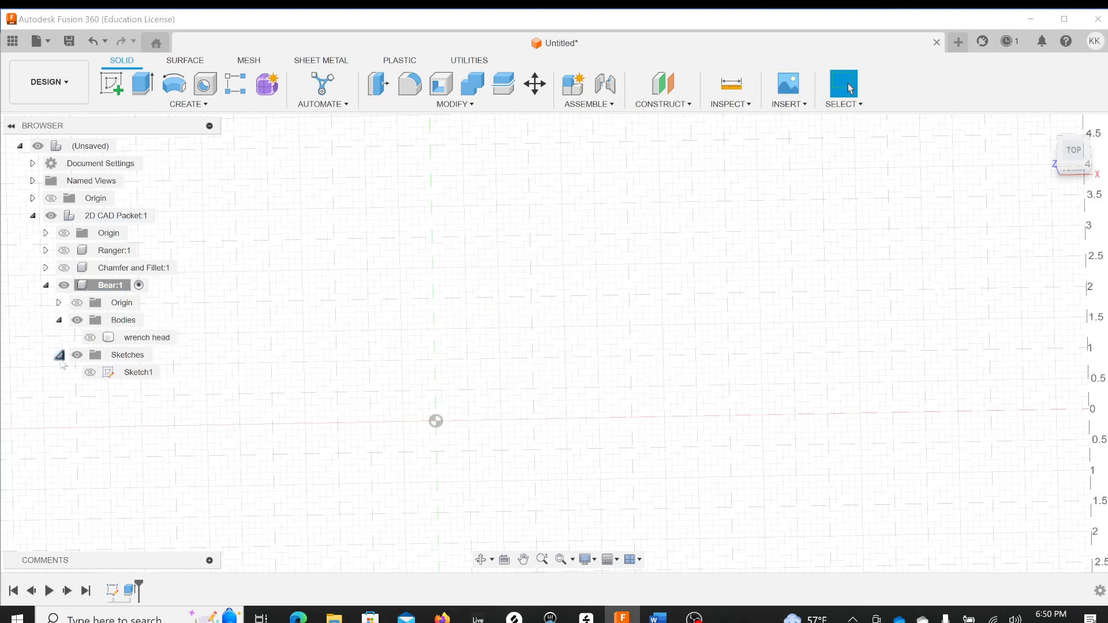
left_click(90, 372)
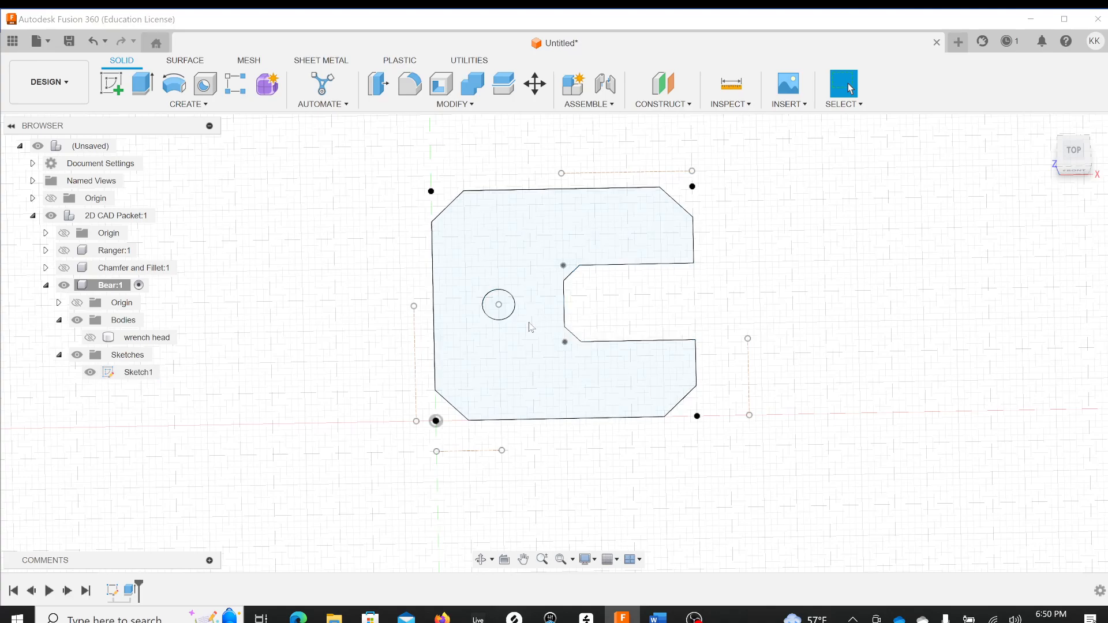